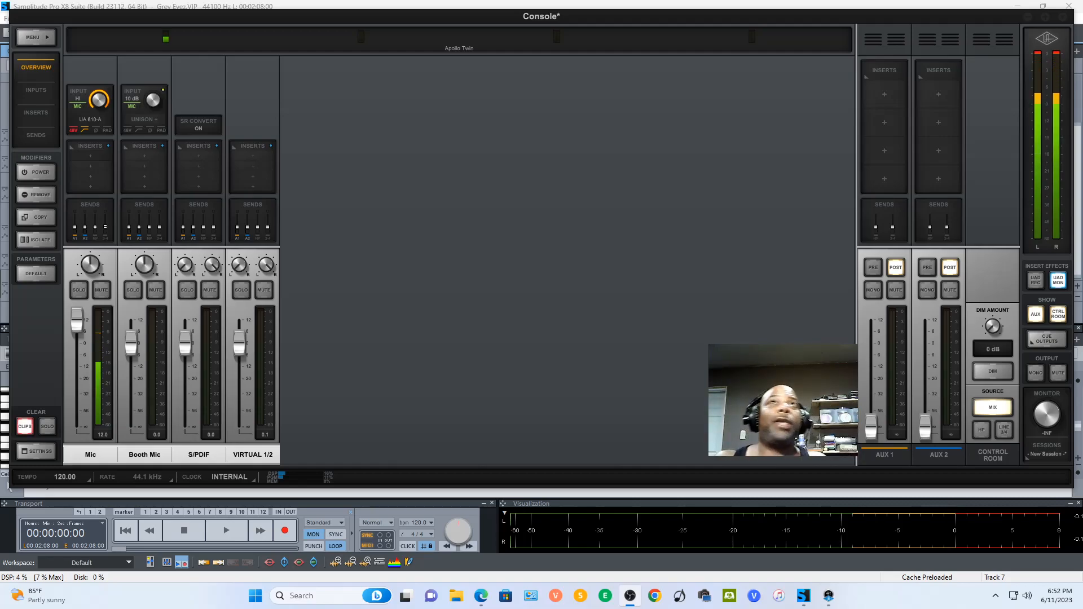
- Switch to Samplitude and confirm Universal Audio Thunderbolt as the audio driver system in the start selection's audio setup
click(1028, 17)
click(1027, 16)
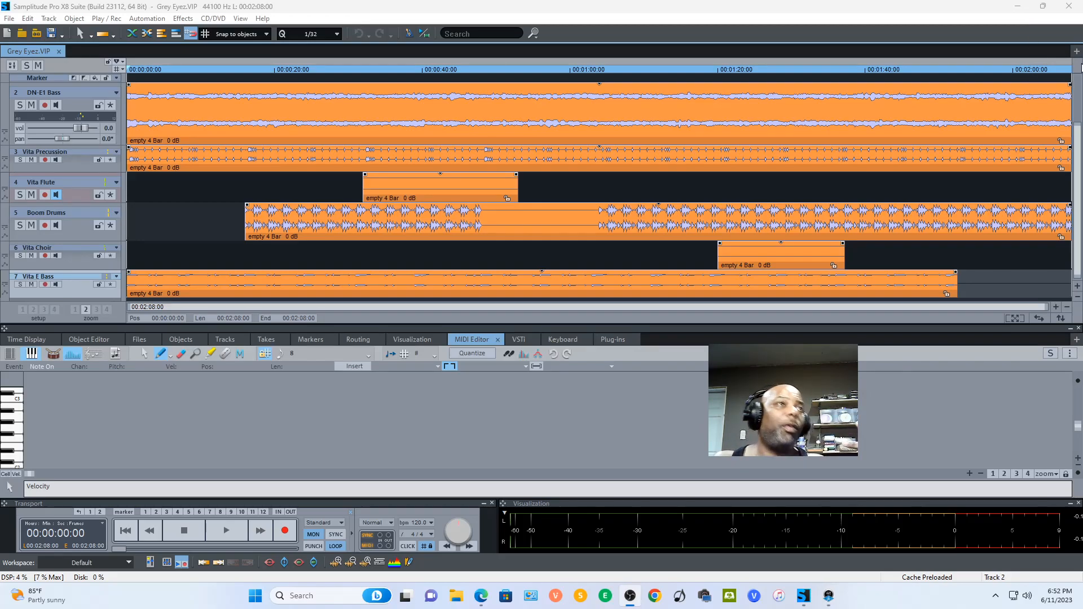
click(263, 19)
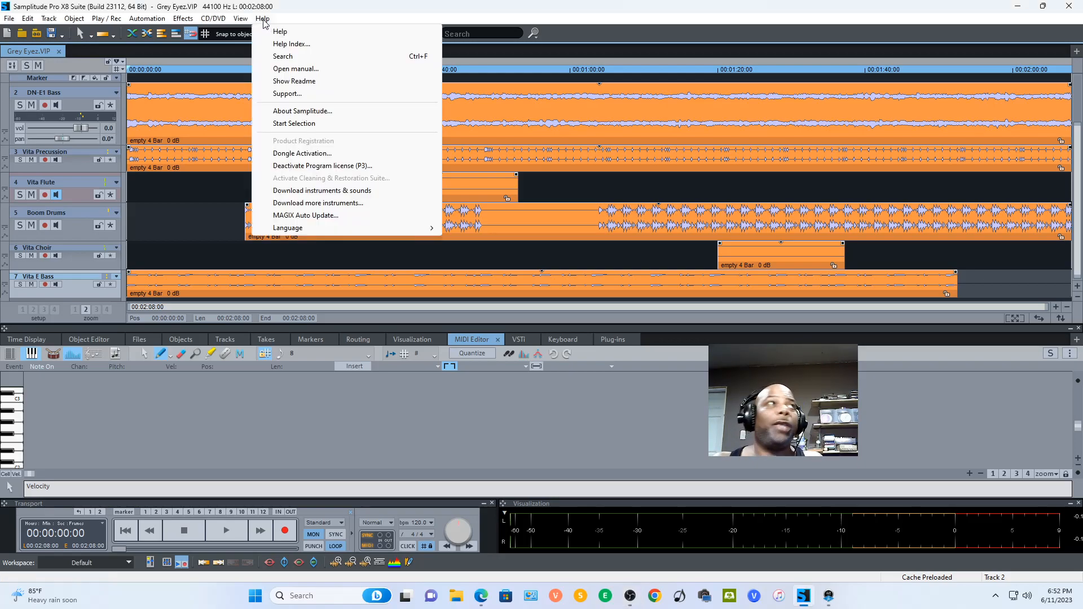
click(301, 124)
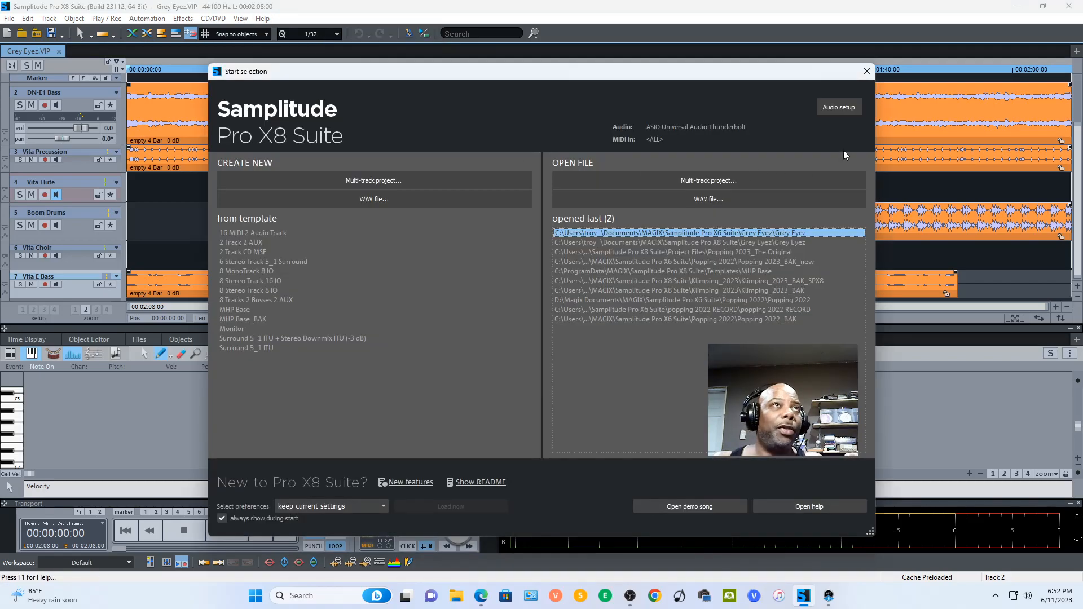
click(843, 110)
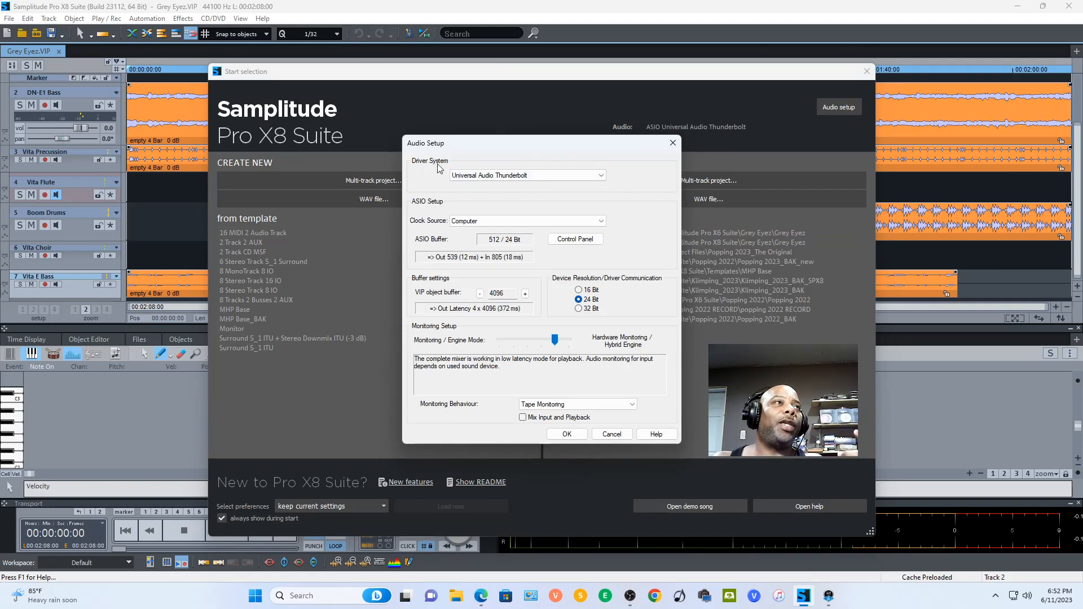
click(540, 182)
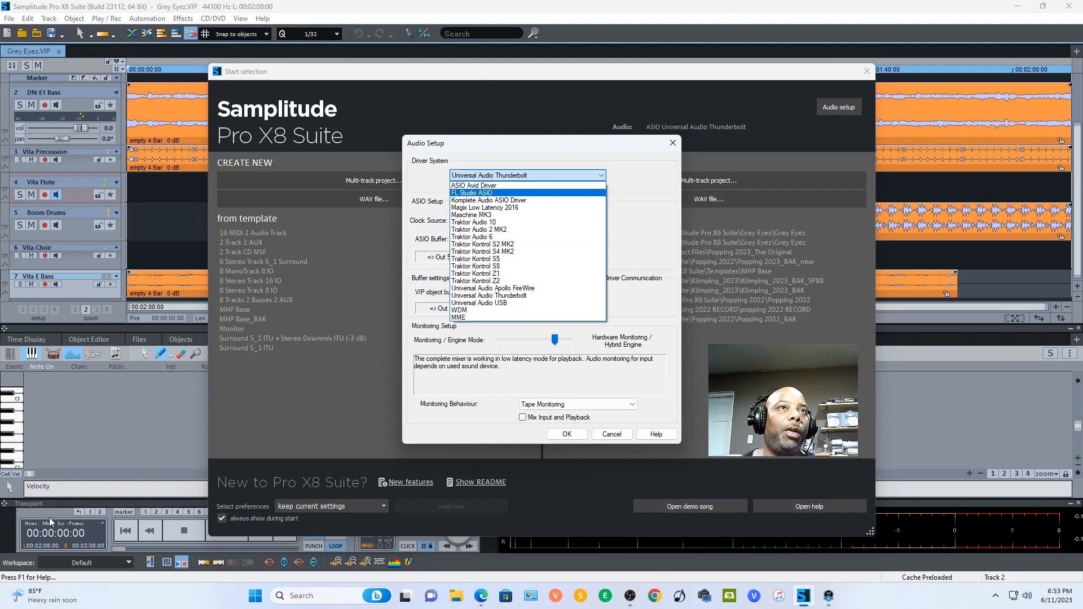
click(514, 297)
click(564, 435)
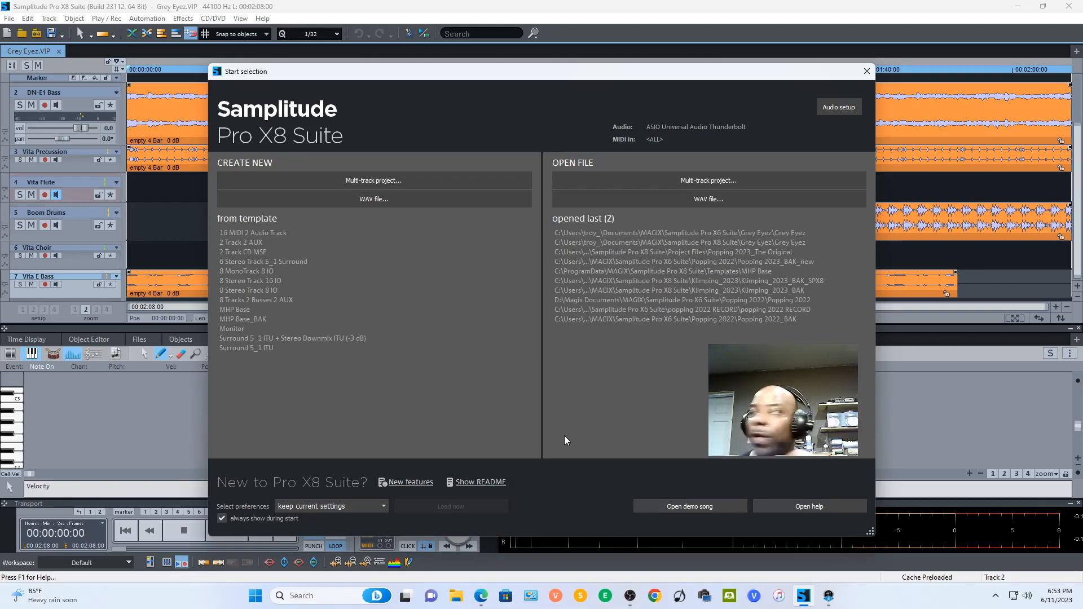
click(867, 71)
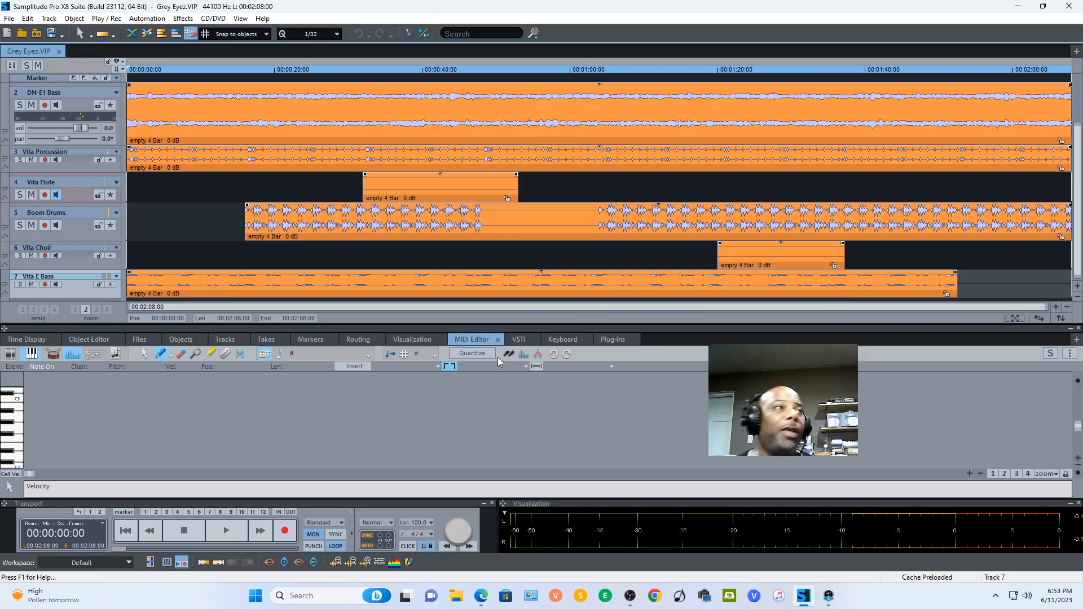
- Check the master channel's output assignment options in the mixer and switch to the Universal Audio Console
key(m)
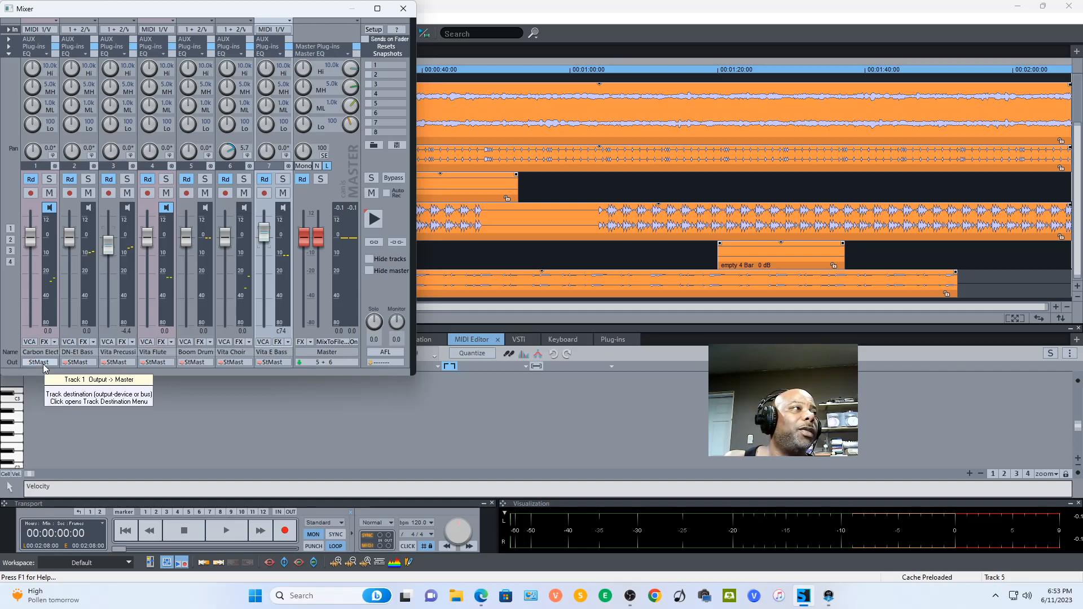
click(324, 362)
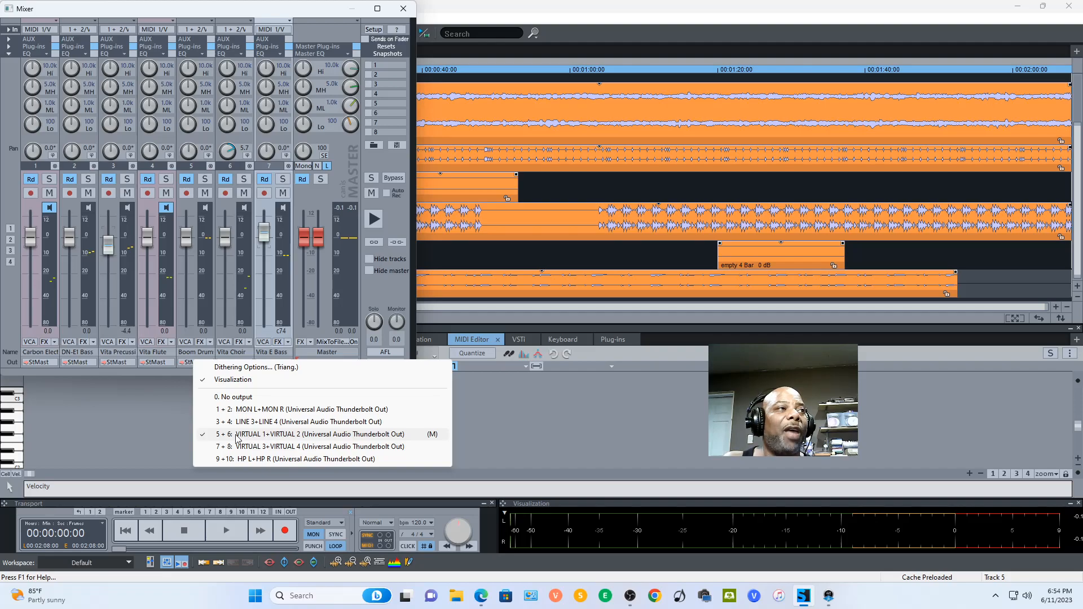
click(828, 596)
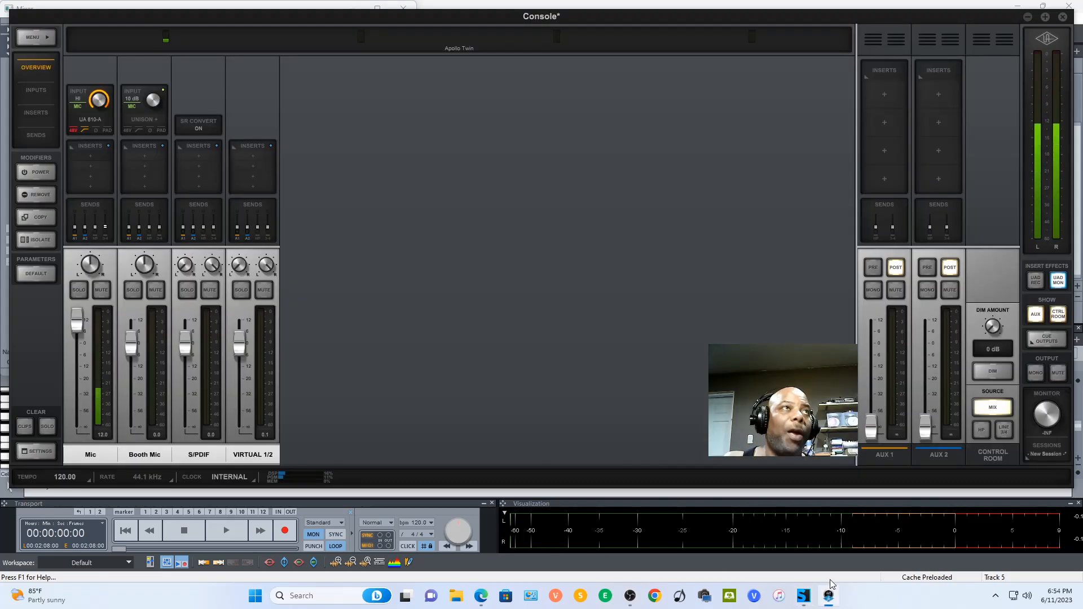
- Unlink the VIRTUAL 1/2 stereo channel pair and link the two channels again
click(259, 457)
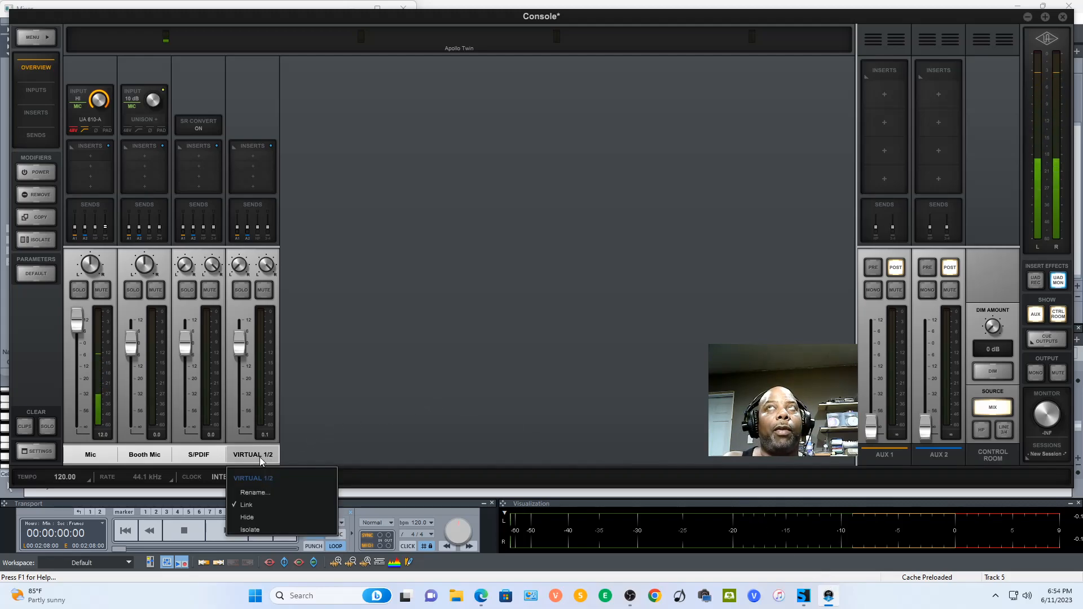
click(263, 503)
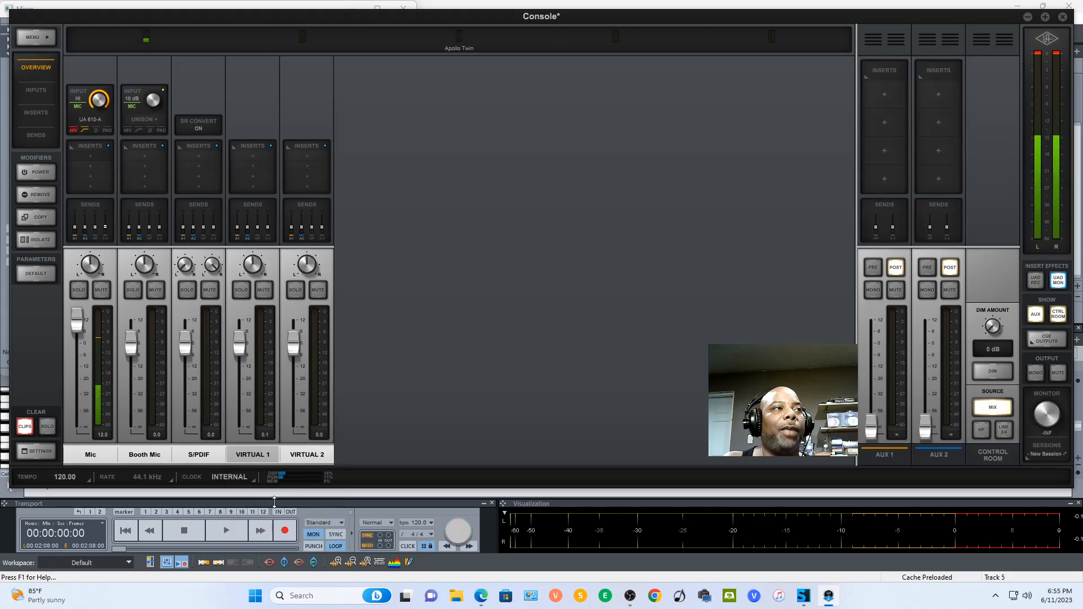
click(286, 458)
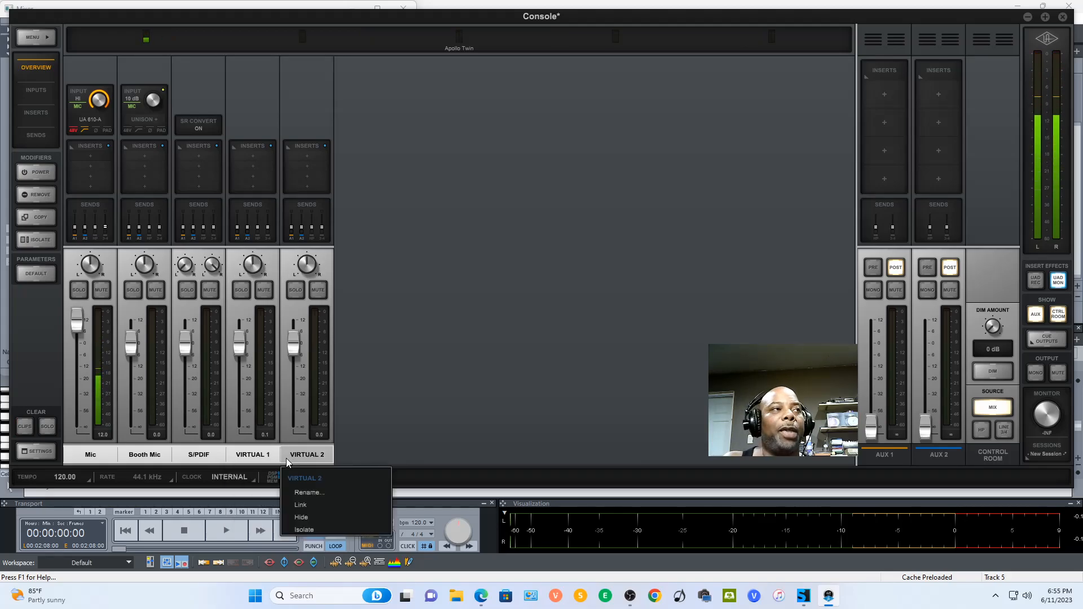
click(314, 504)
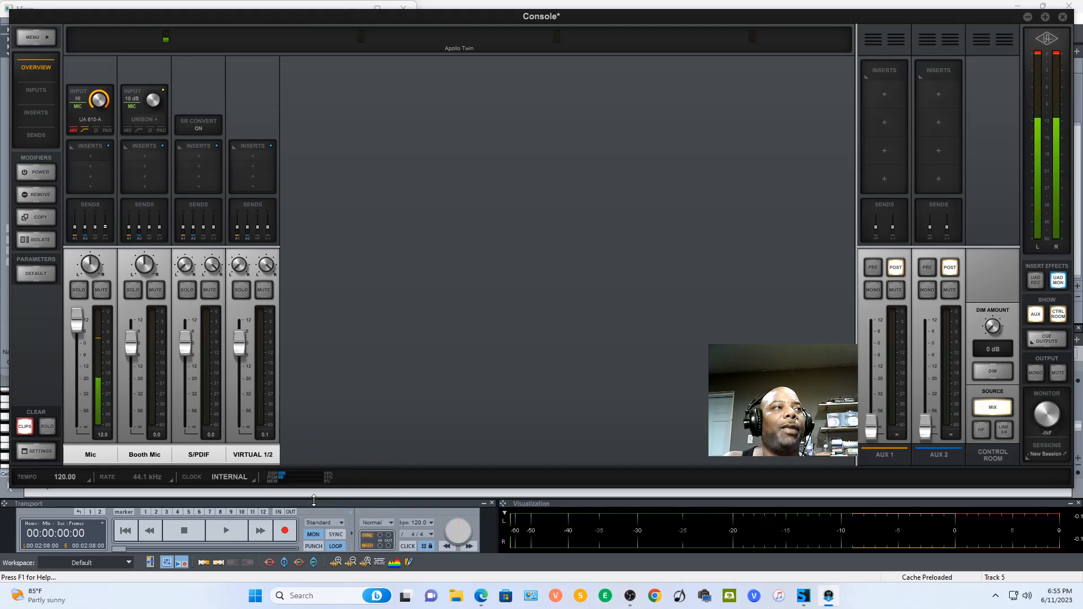
click(49, 449)
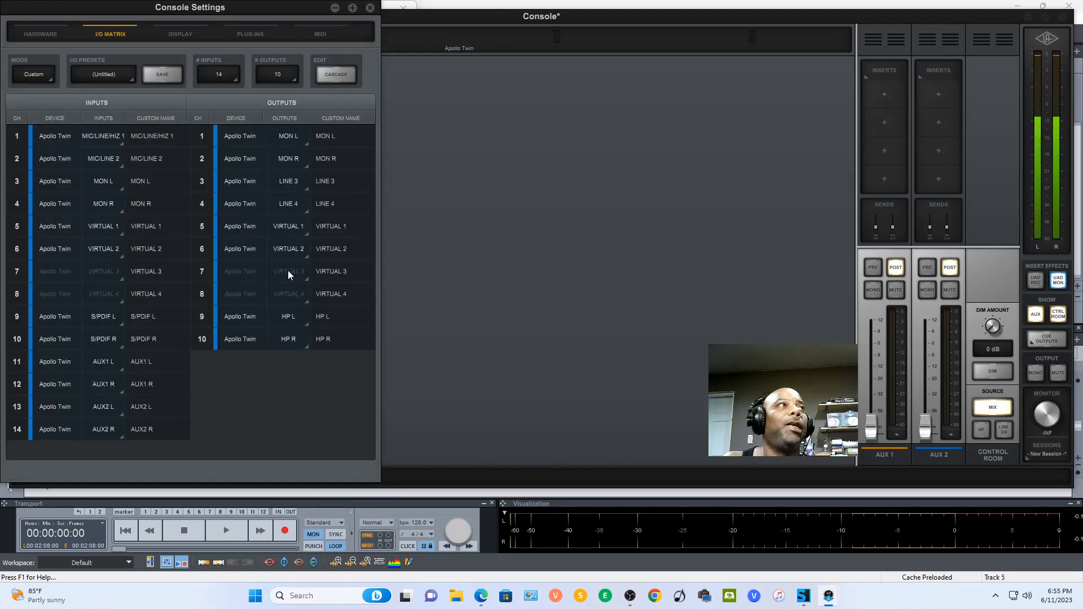
click(30, 34)
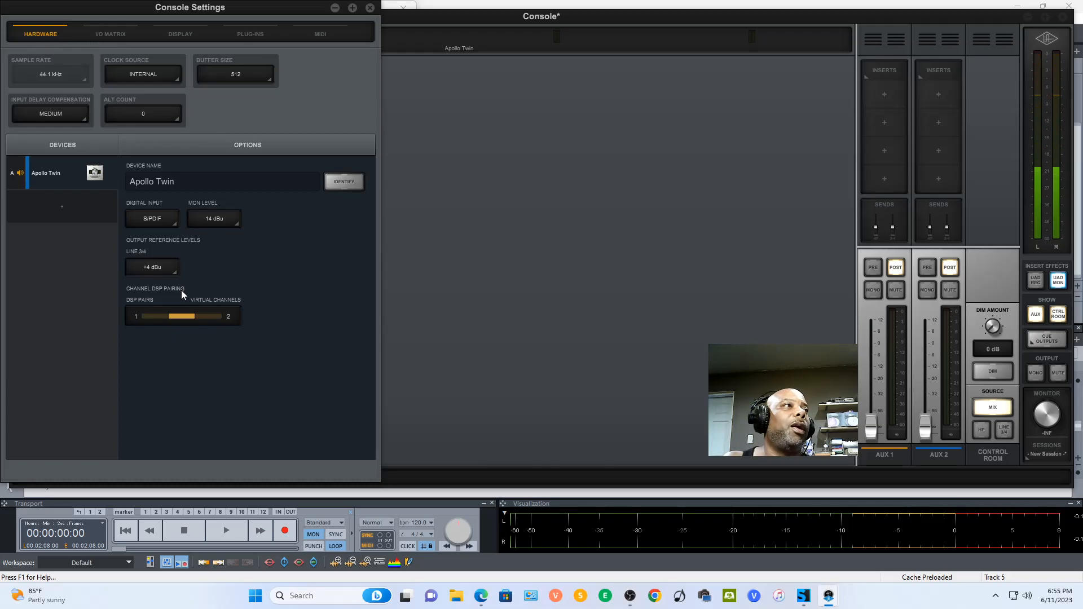
click(214, 315)
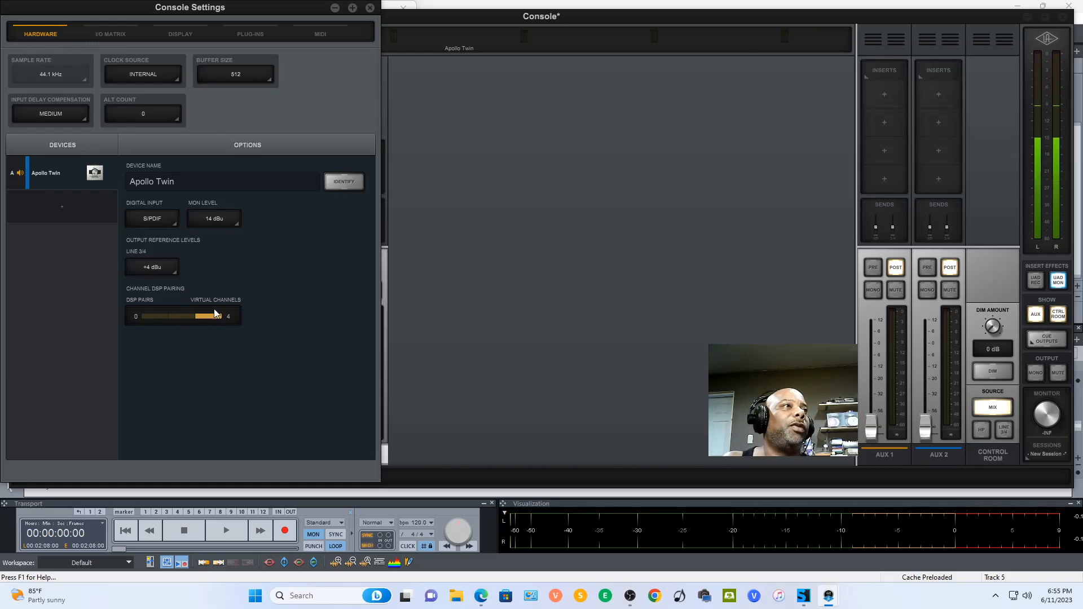
click(119, 35)
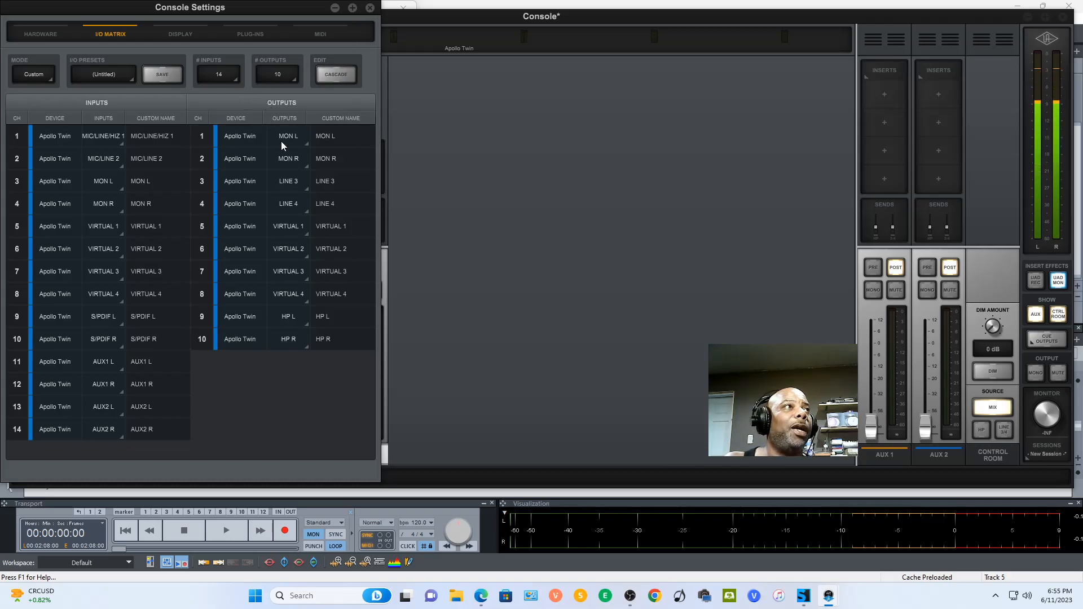
click(370, 9)
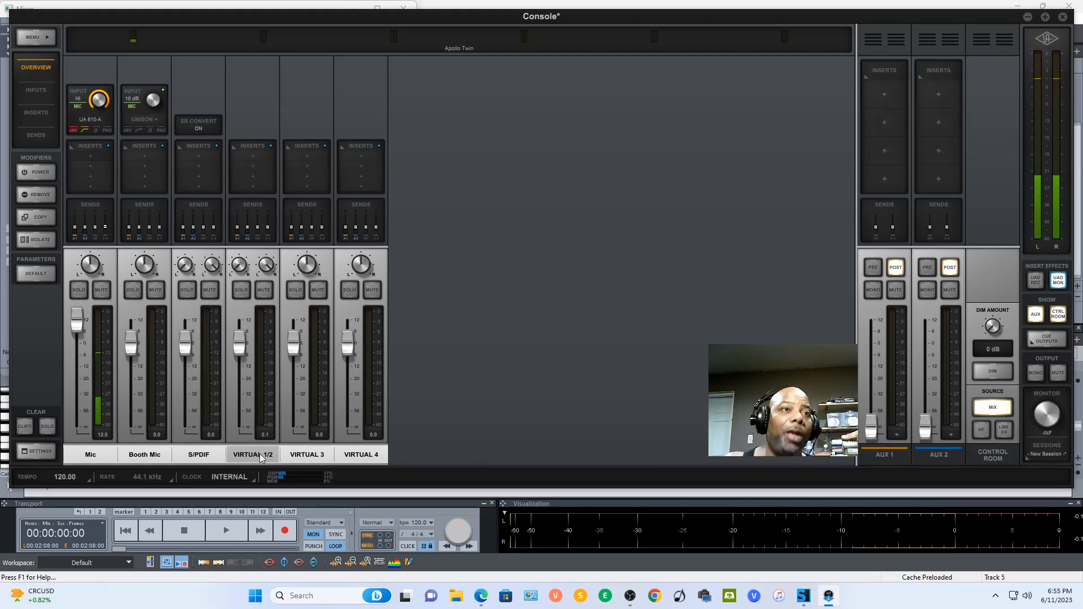
- Start playback of the Grey Eyez project in Samplitude and return to the Universal Audio Console
click(805, 595)
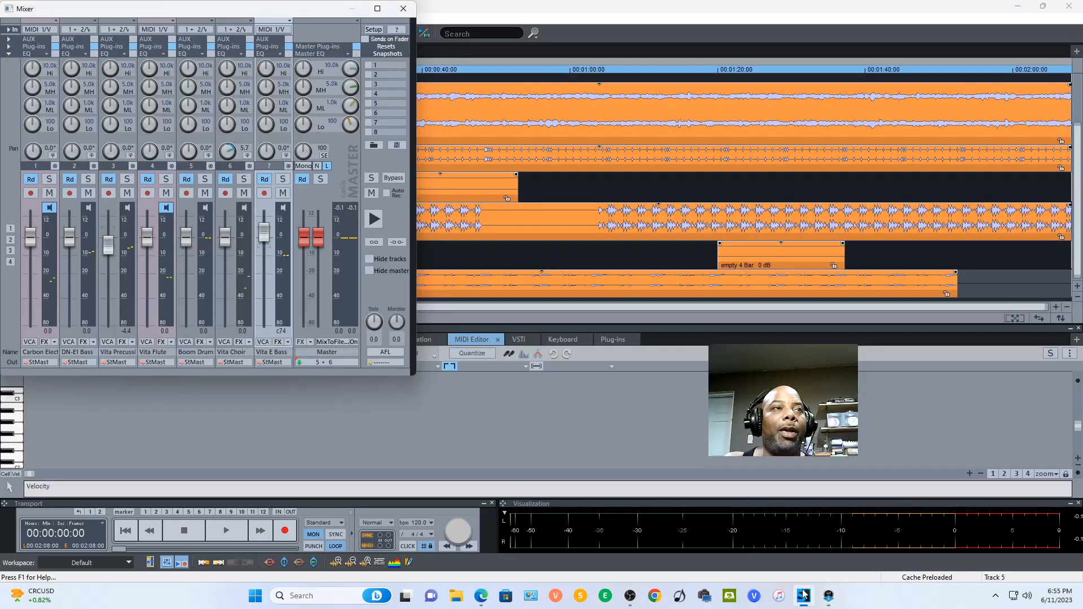
click(692, 321)
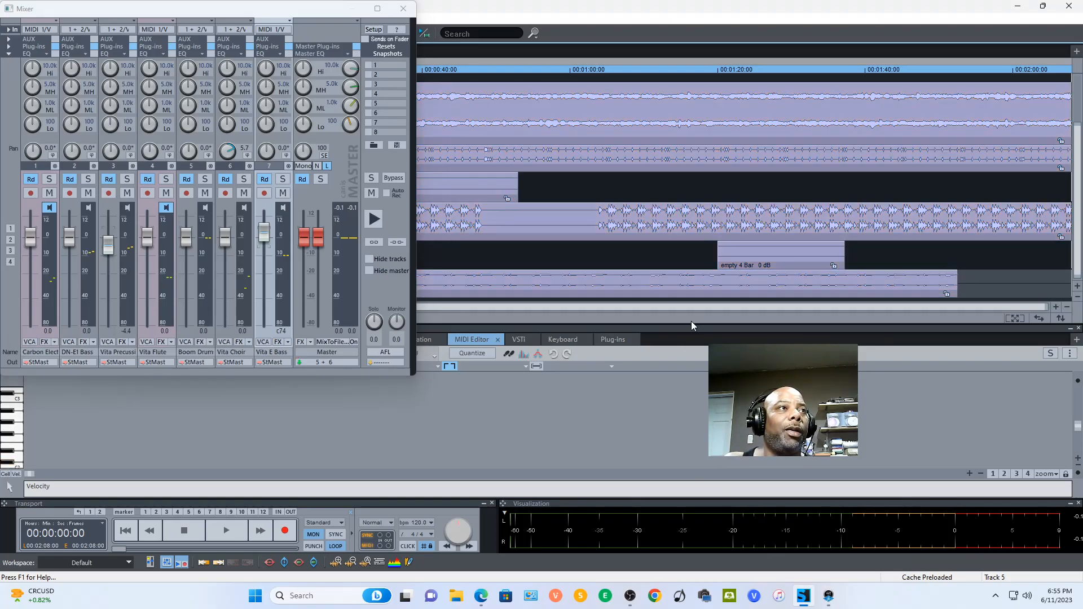
click(374, 221)
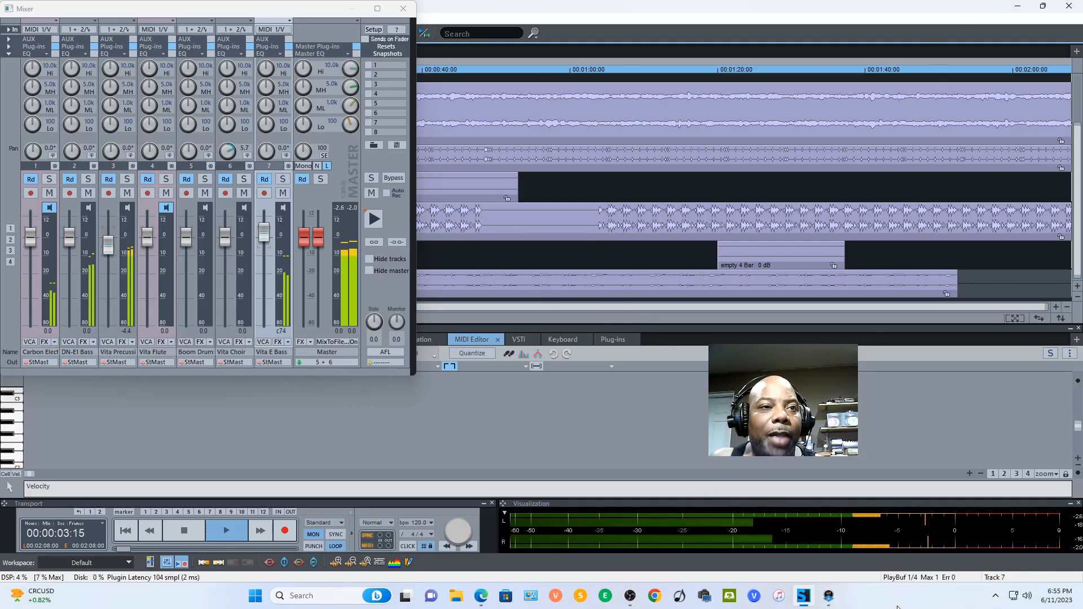
click(828, 596)
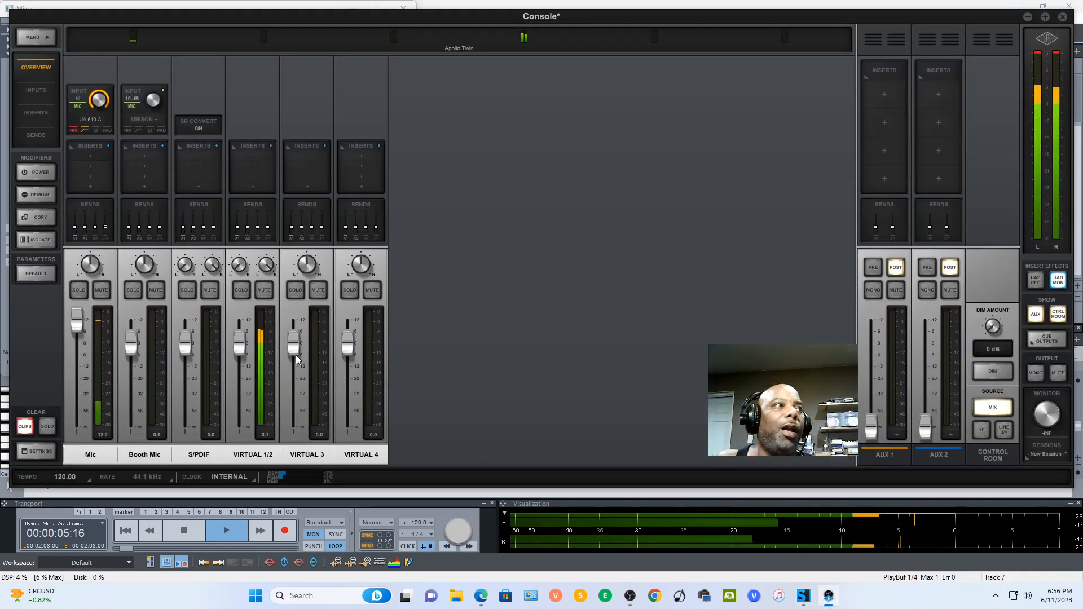
- Lower the VIRTUAL 1/2 fader to about -10.3 dB and the Mic fader to about 10 dB
drag(246, 344, 249, 390)
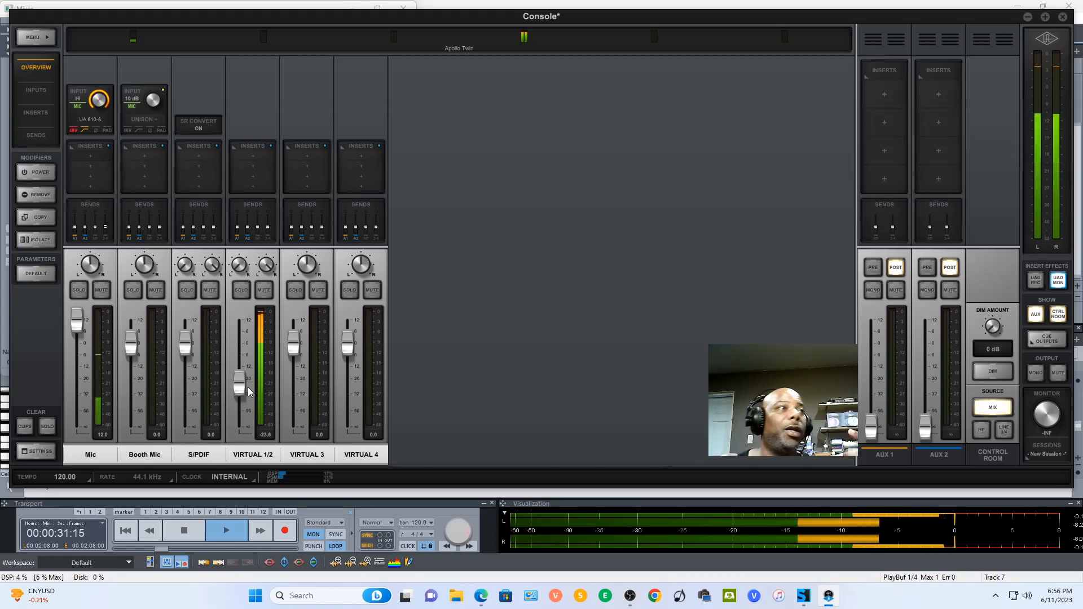
drag(240, 388, 245, 362)
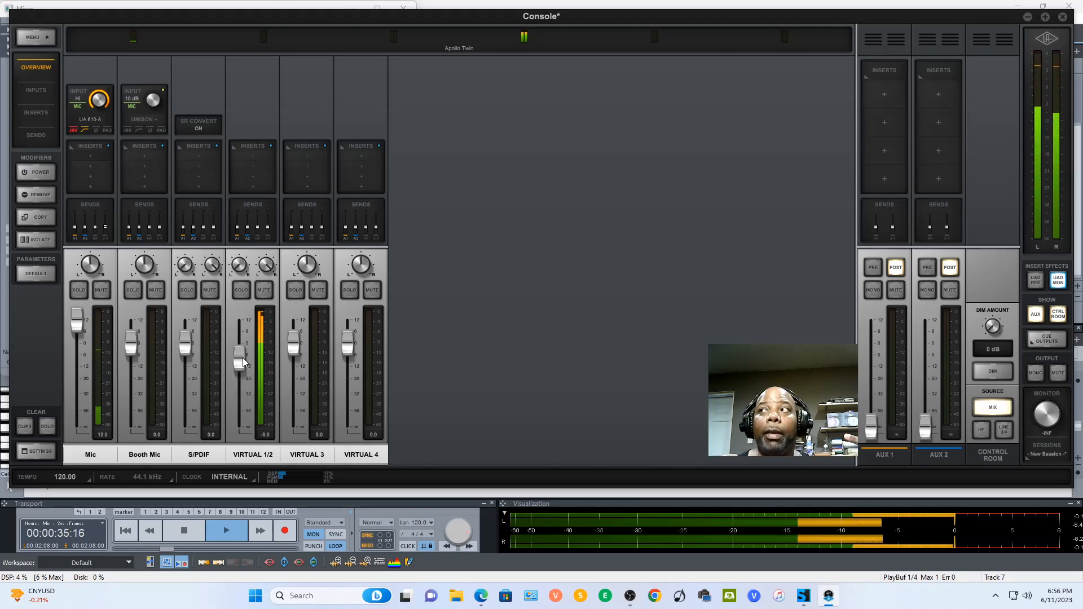
drag(244, 363, 242, 368)
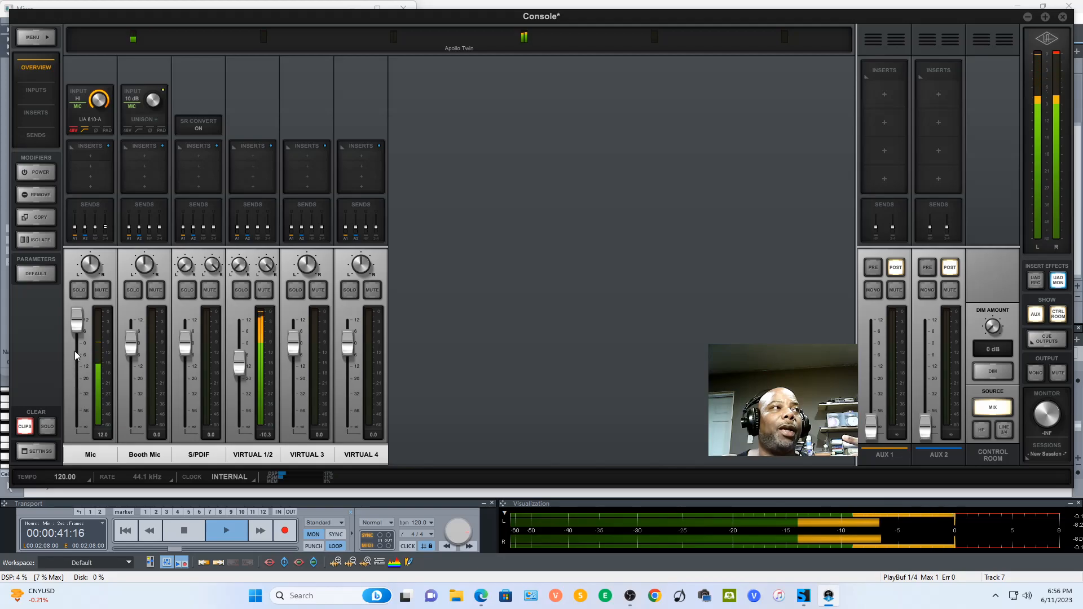
mouse_move(78, 324)
mouse_down()
mouse_move(81, 387)
mouse_move(83, 330)
mouse_up()
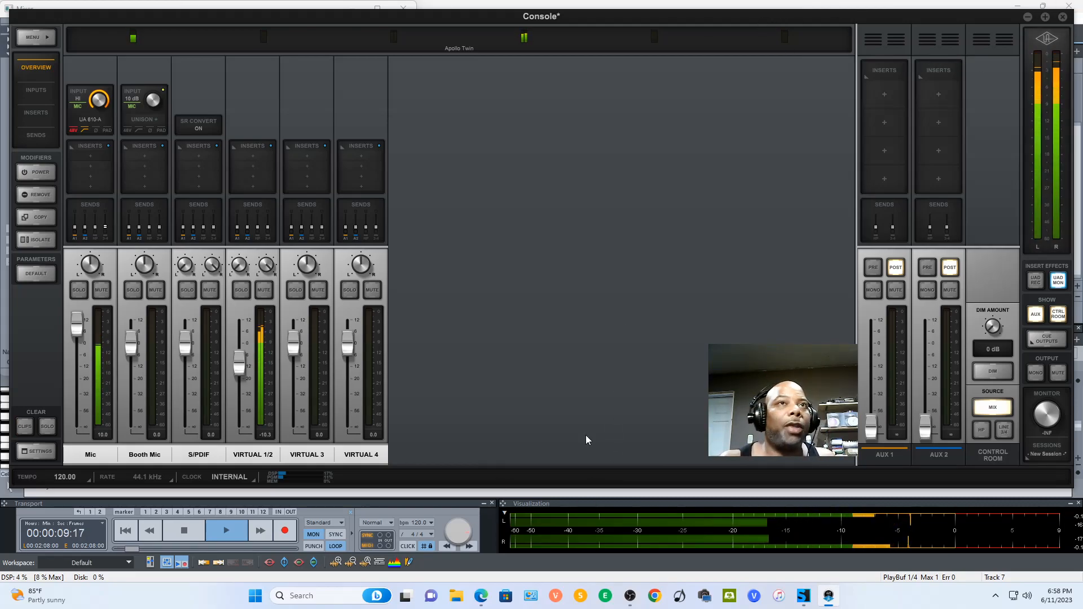
- Try to use HP as the control room monitor source, and set the HP cue output's source to HP
click(987, 431)
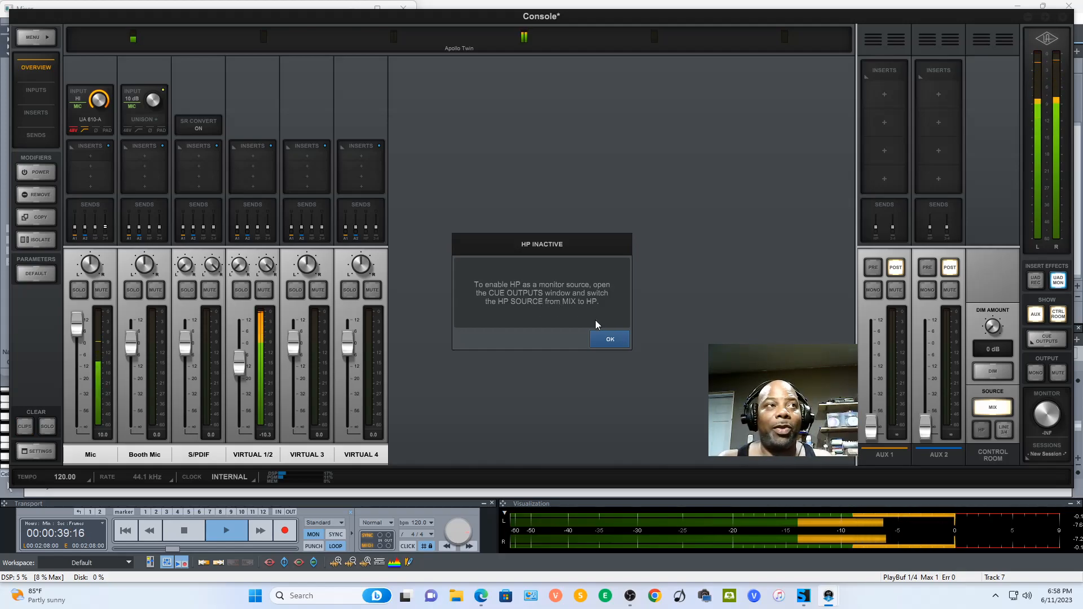
click(609, 339)
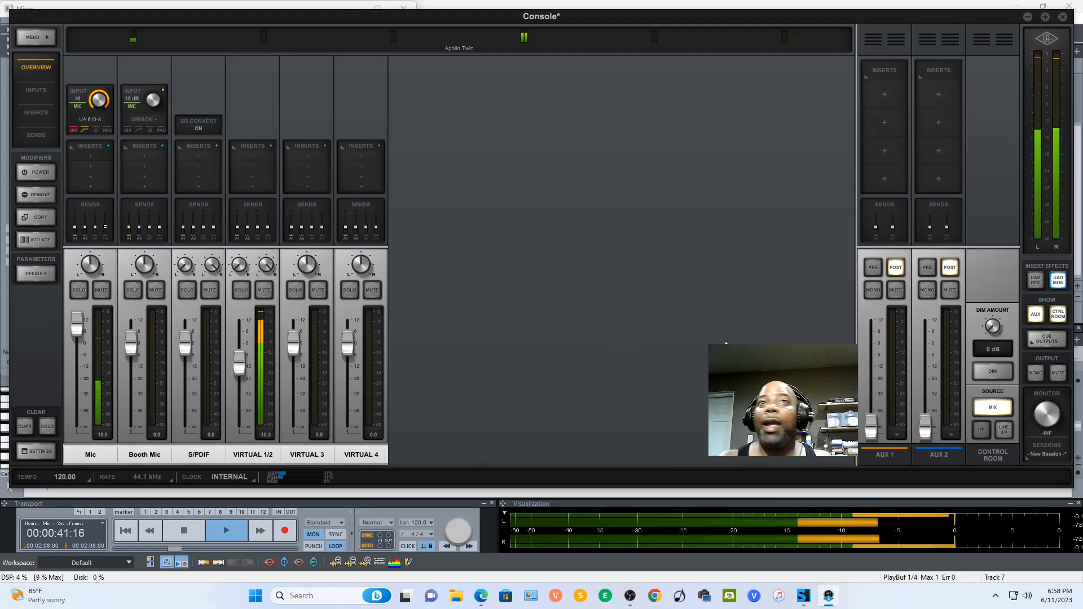
click(1047, 341)
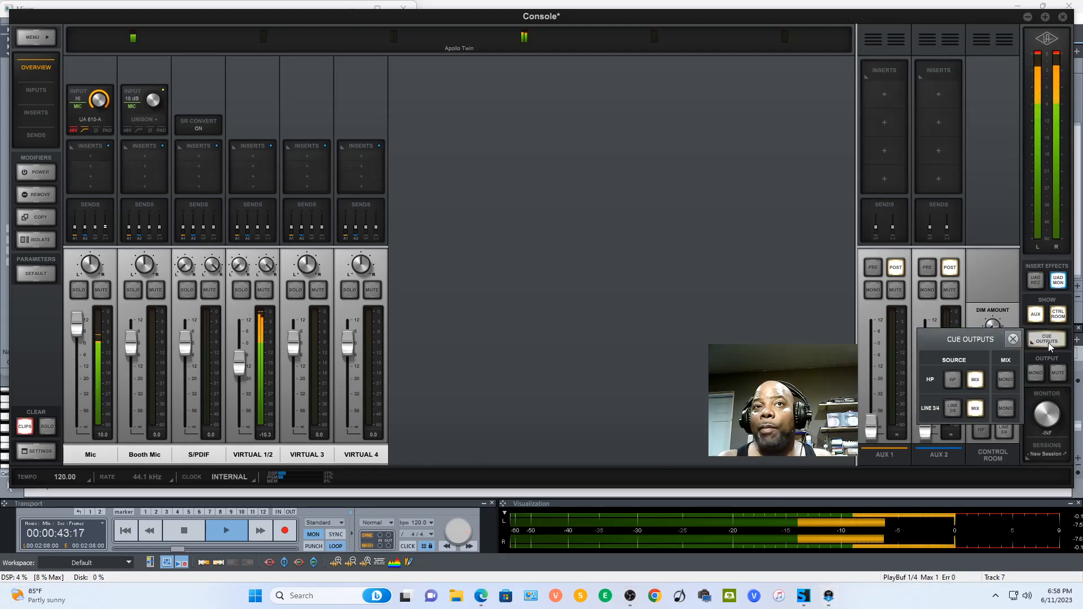
click(956, 380)
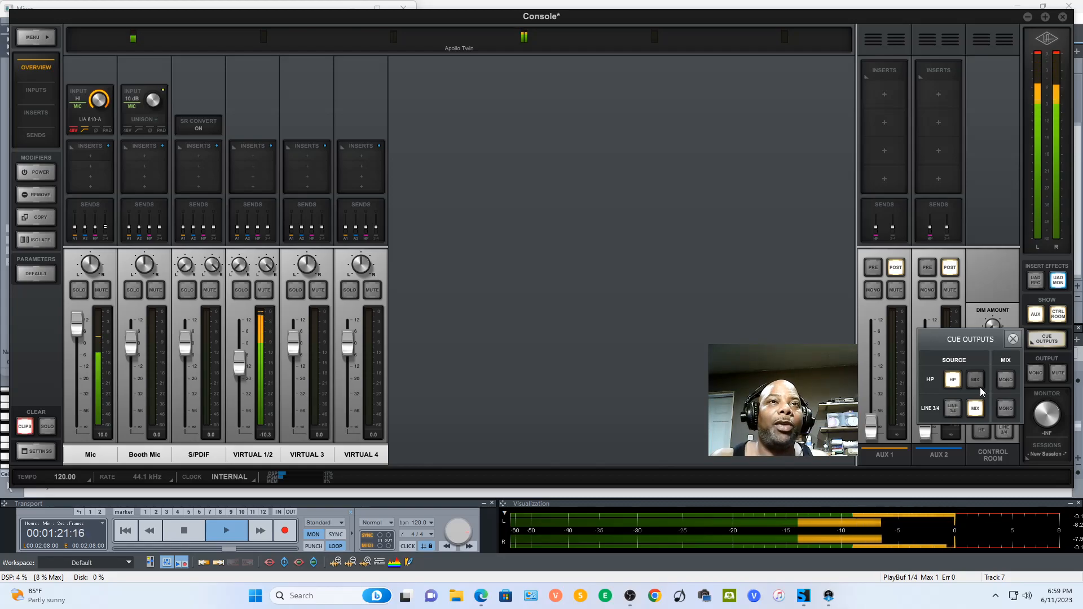
click(952, 380)
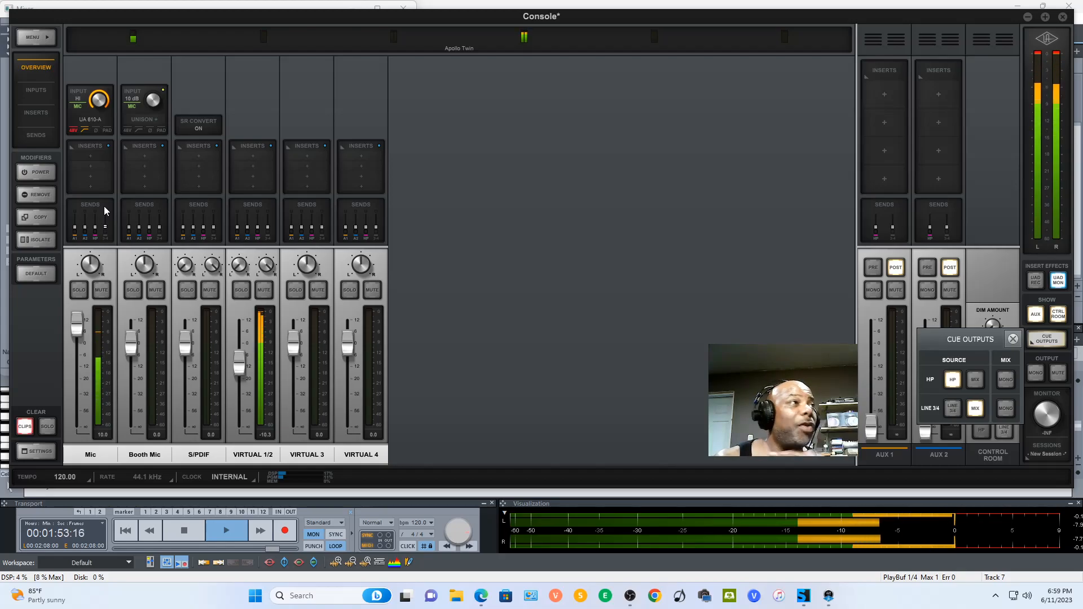
- Raise the Mic channel's HP send level to about 1.1 dB
click(98, 242)
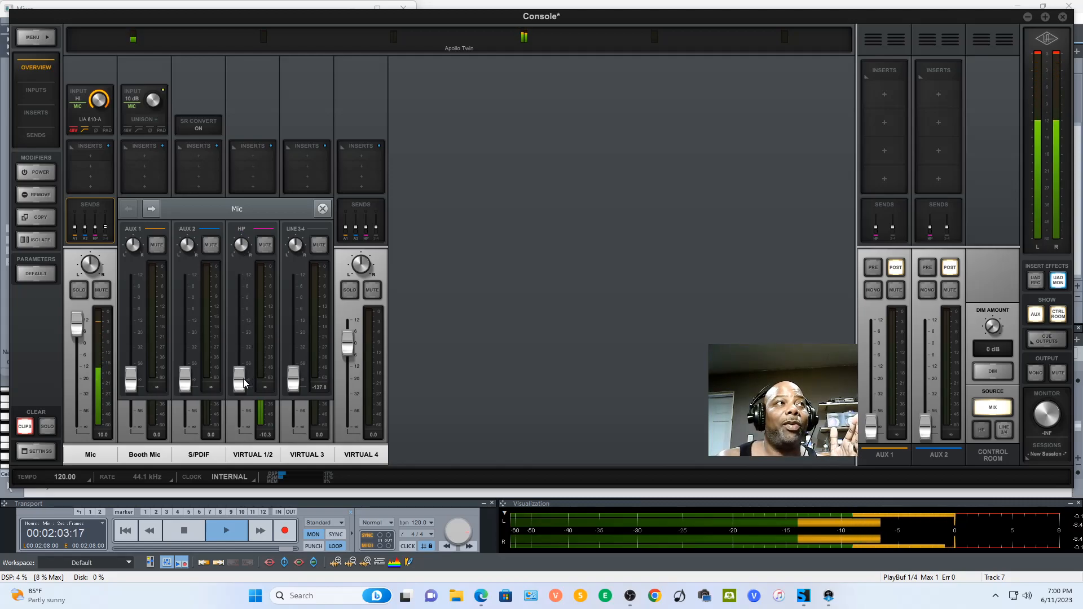
drag(244, 383, 246, 299)
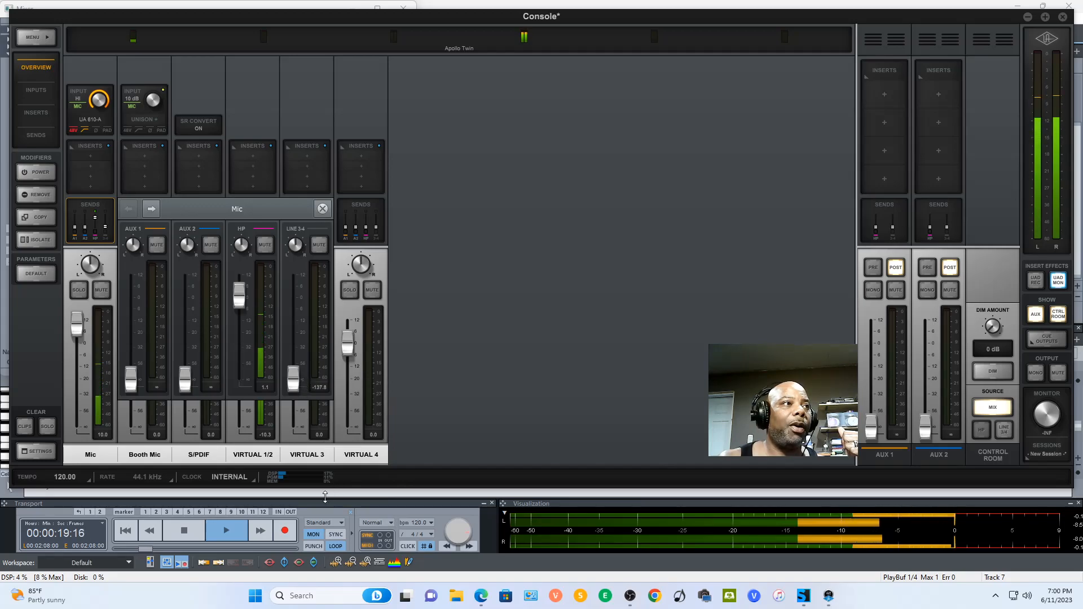
click(253, 454)
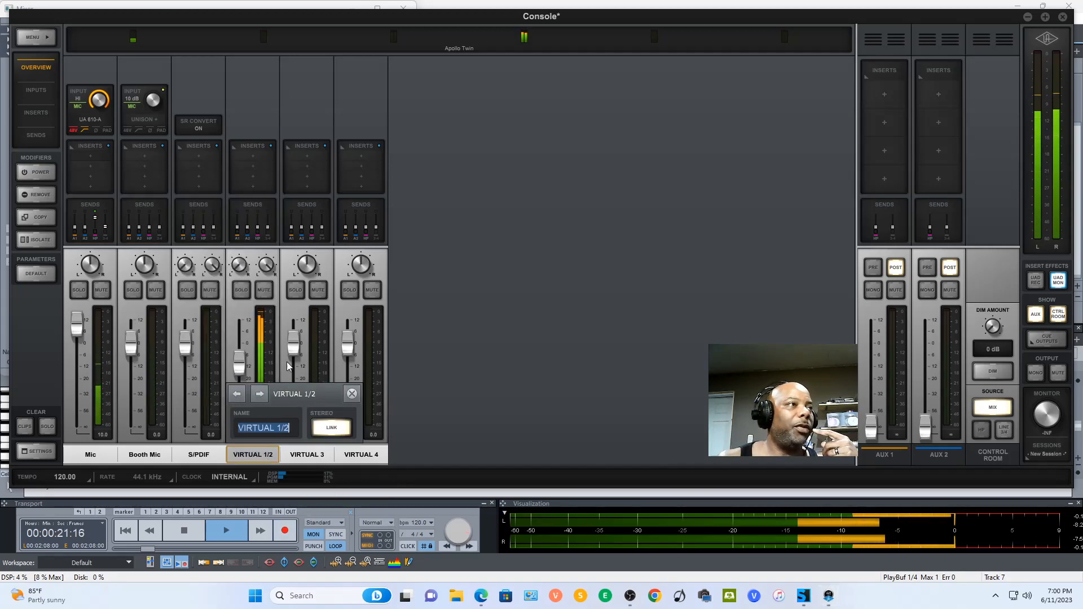
- Unlink the VIRTUAL 1/2 stereo pair and link VIRTUAL 1 with VIRTUAL 2 again
click(332, 427)
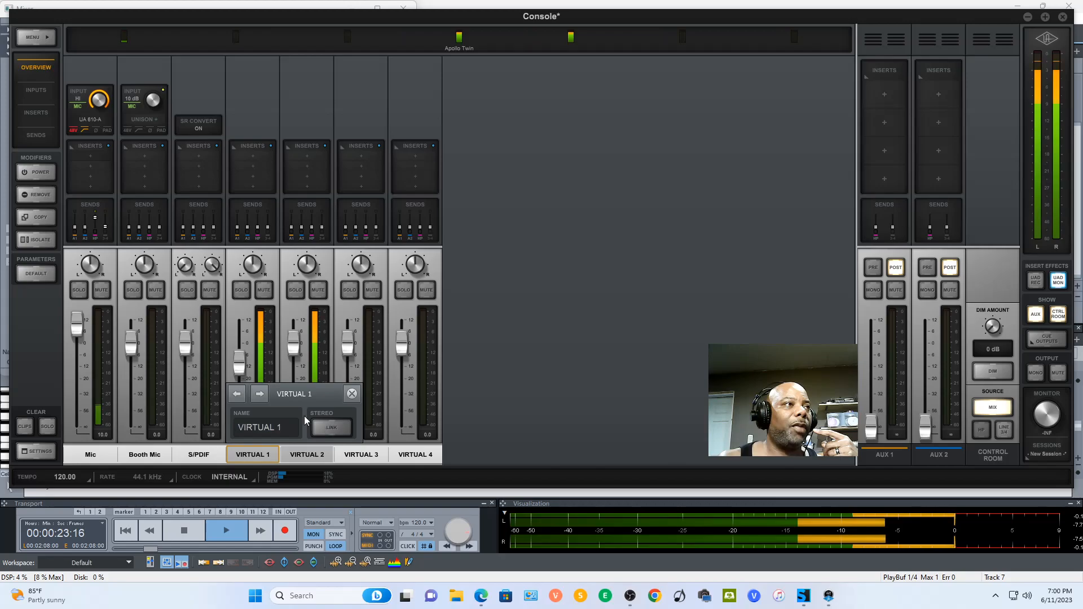
click(352, 393)
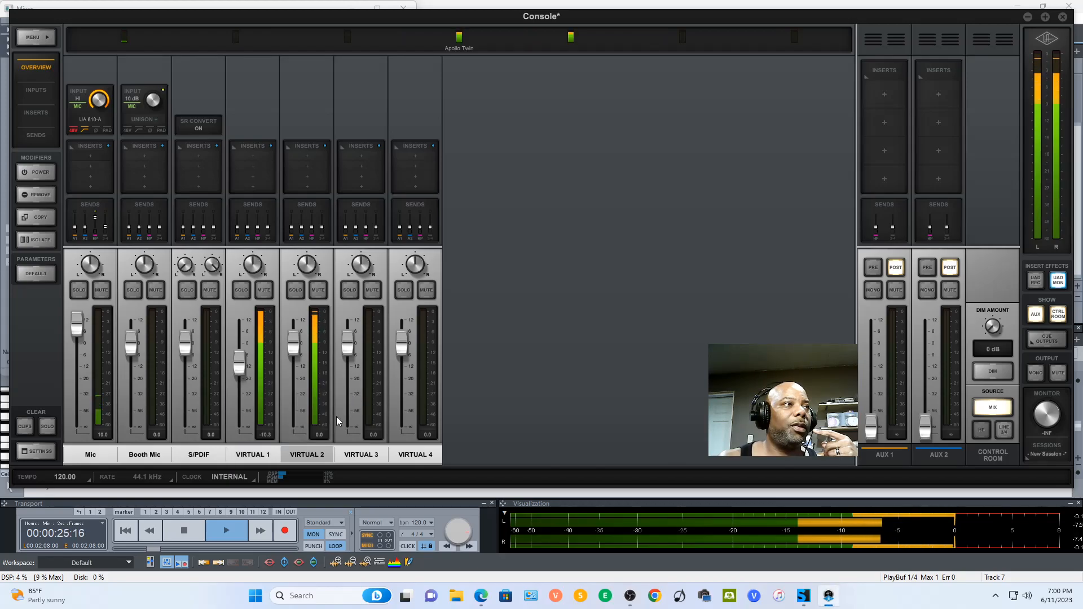
right_click(279, 458)
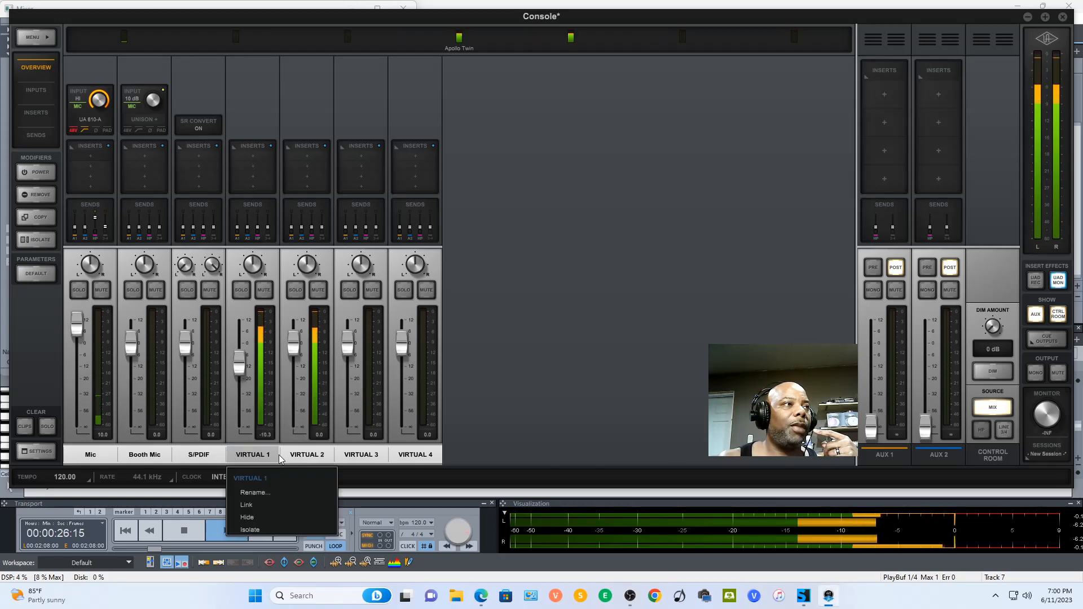
click(279, 502)
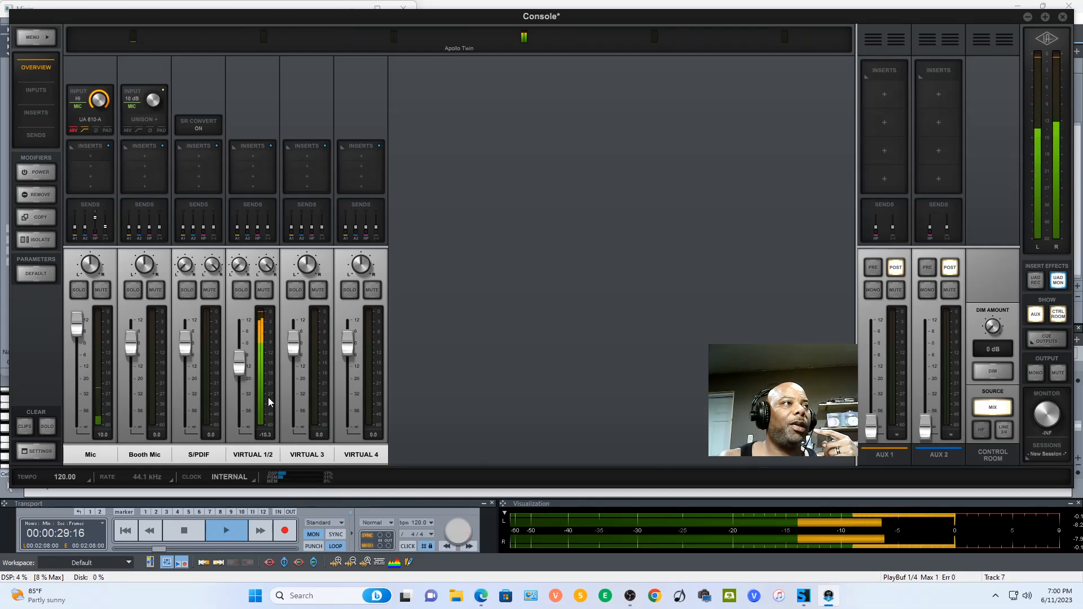
- Lower the VIRTUAL 1/2 channel fader to about -39.8 dB in the main mix
drag(241, 374, 247, 432)
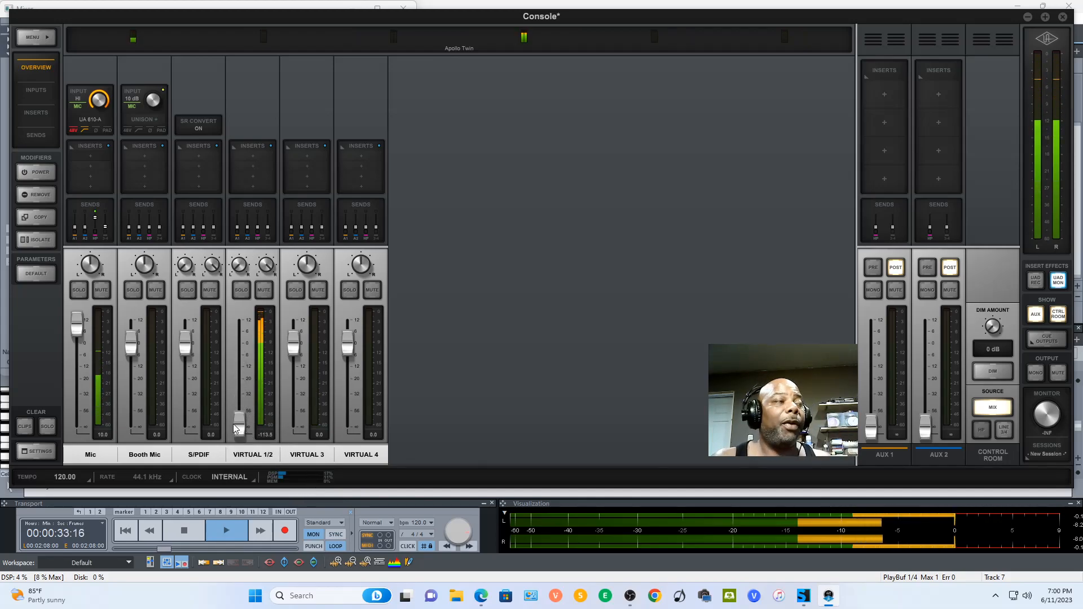
drag(236, 429, 265, 407)
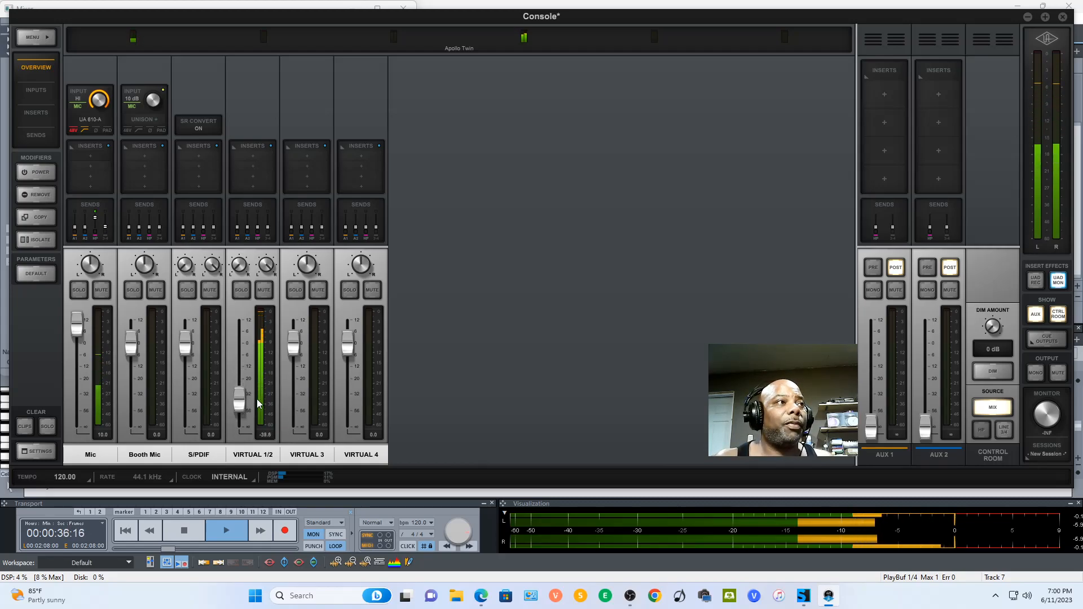
- Raise VIRTUAL 1/2's HP send to about -11.4 dB and lower its channel fader to about -51.8 dB
click(252, 207)
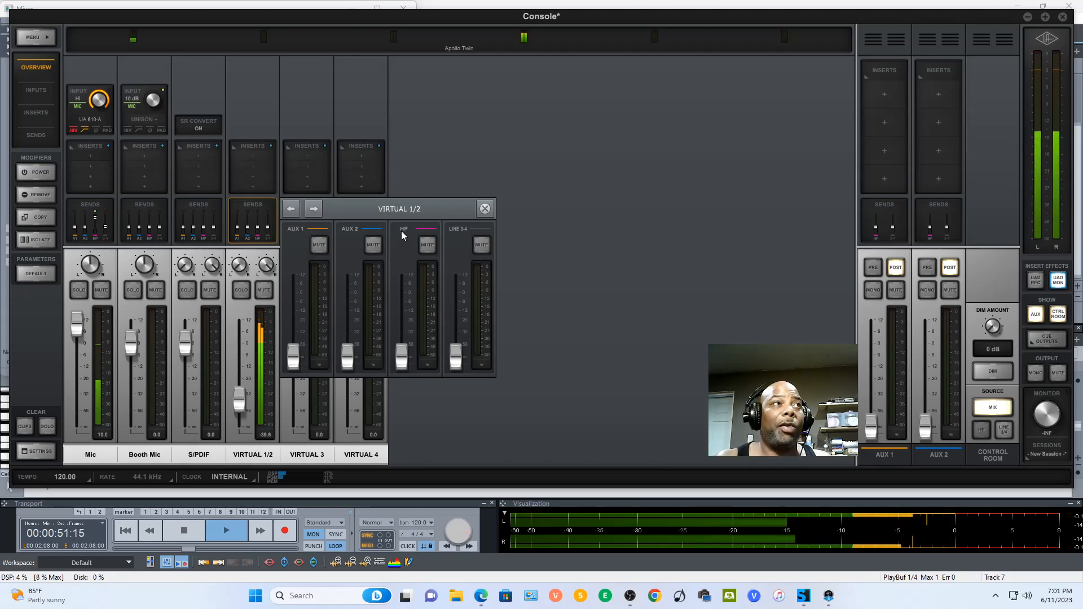
drag(405, 361, 403, 312)
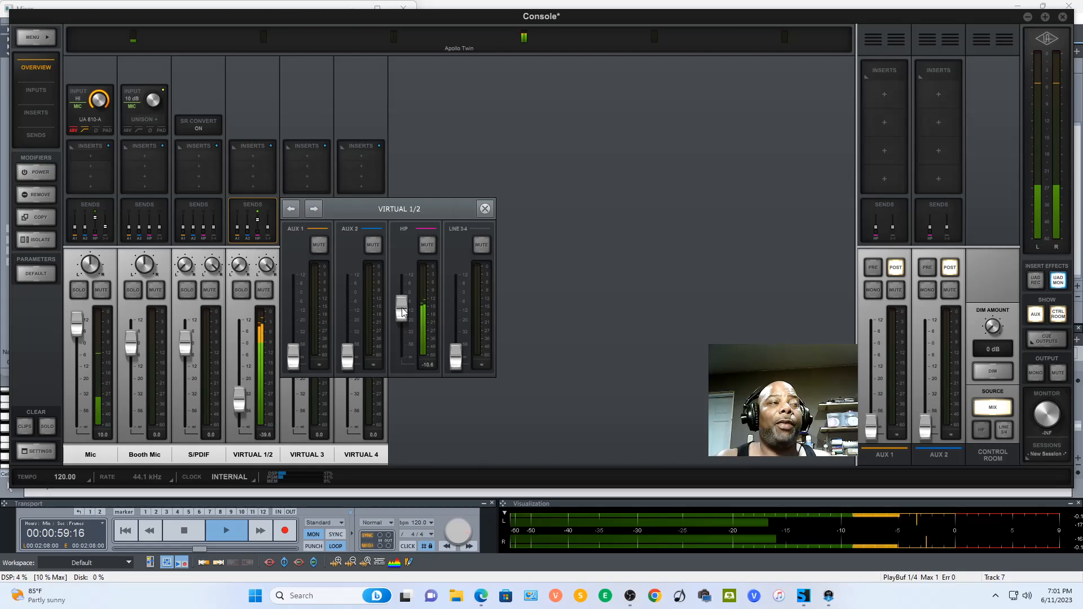
drag(403, 312, 403, 314)
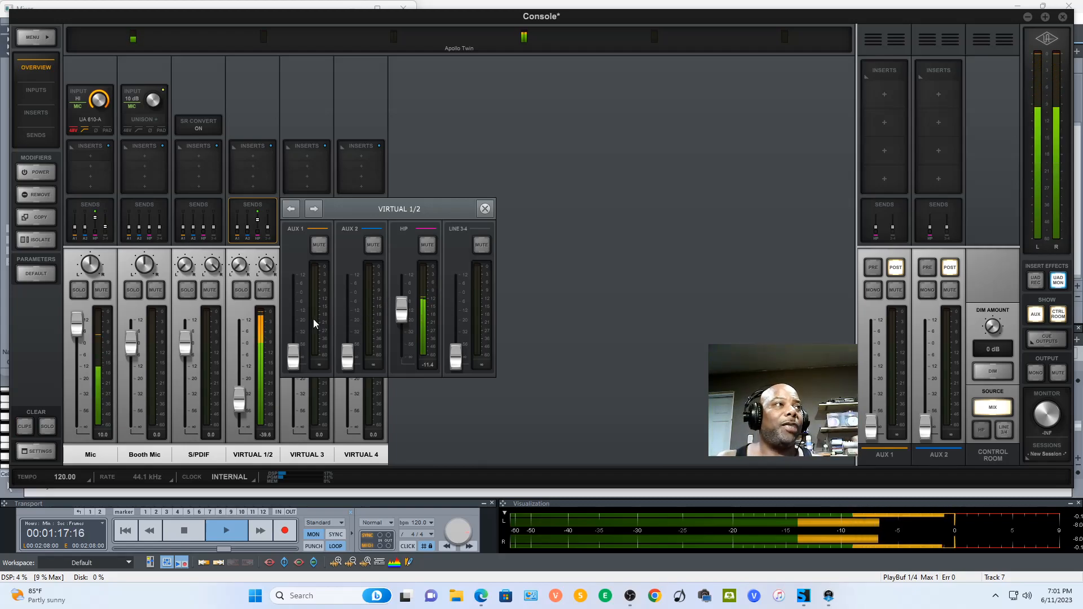
click(485, 209)
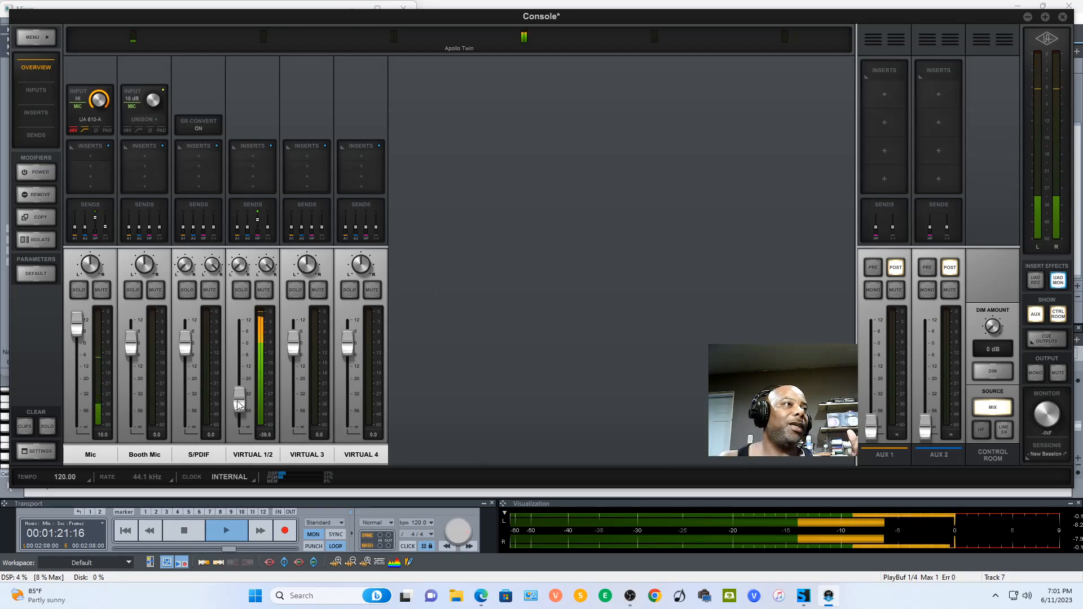
drag(237, 401, 240, 414)
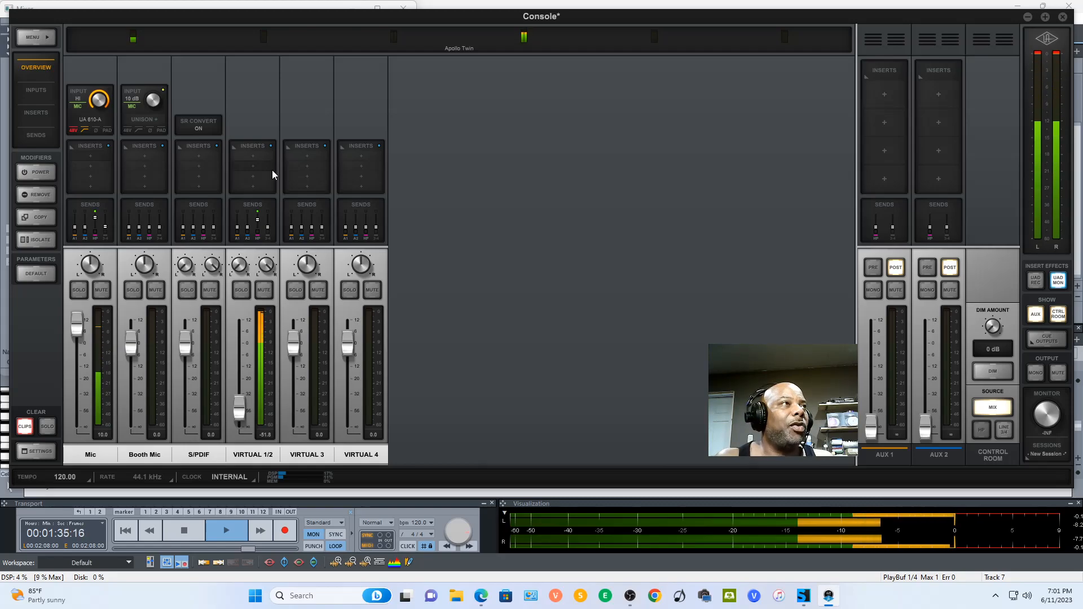
- Browse the plug-ins offered for VIRTUAL 1/2's first insert slot, including the Special Processing category
click(261, 158)
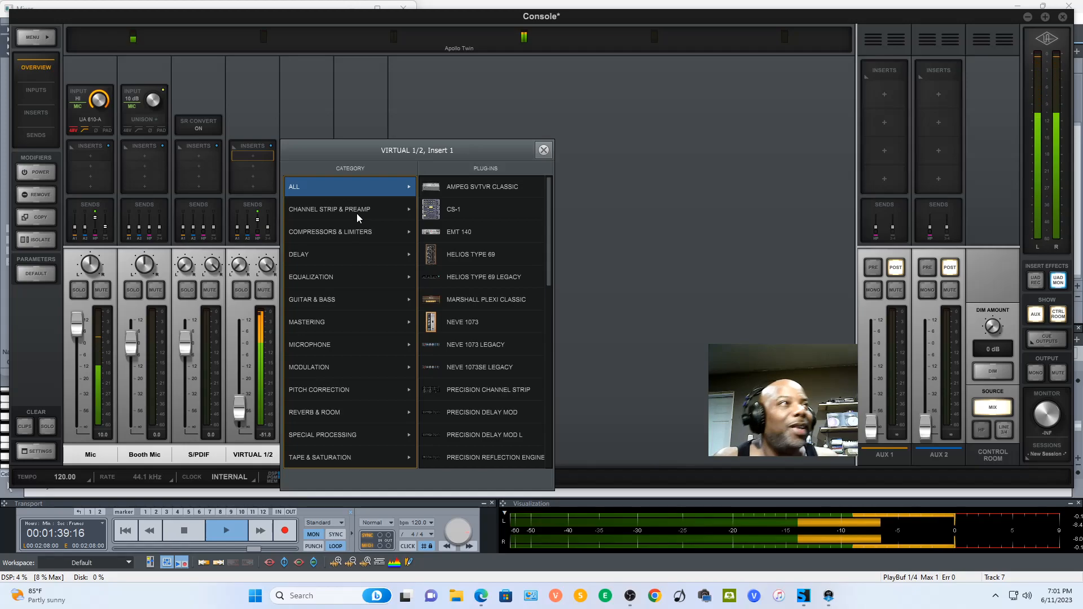
click(358, 436)
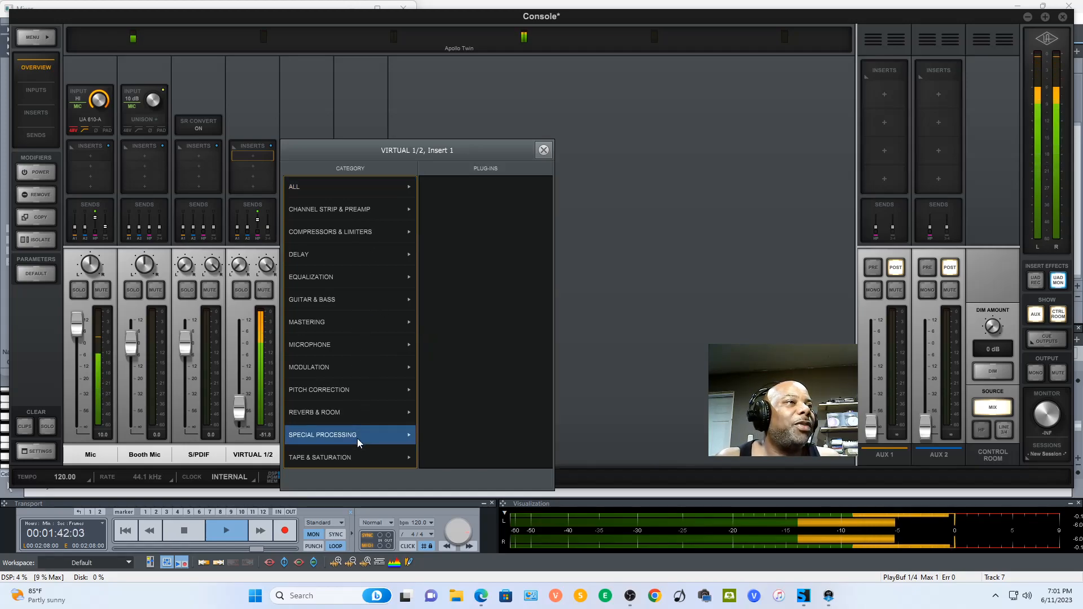
click(347, 186)
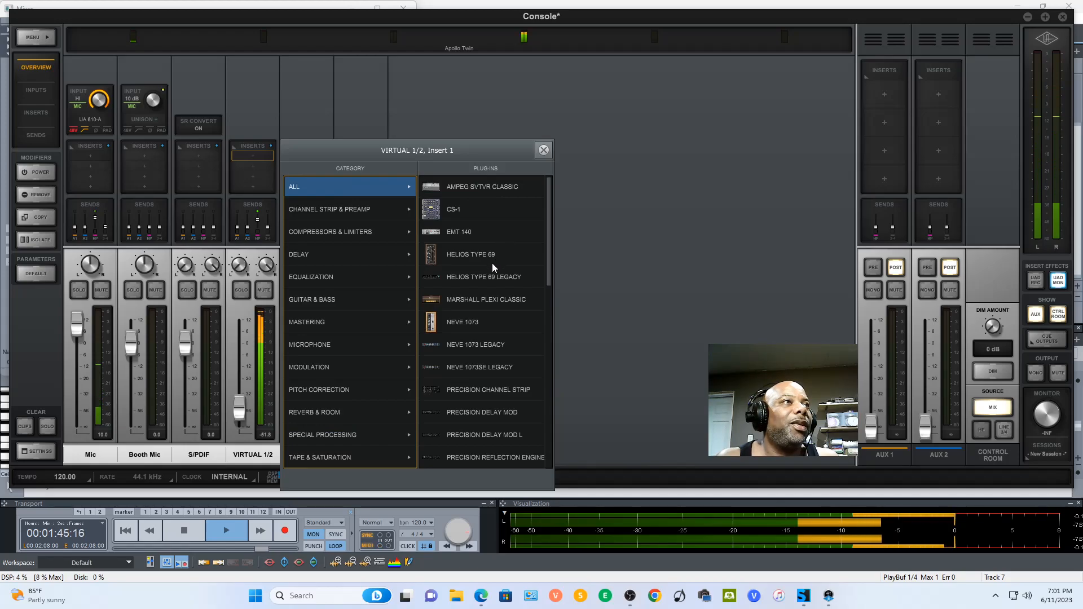
click(541, 152)
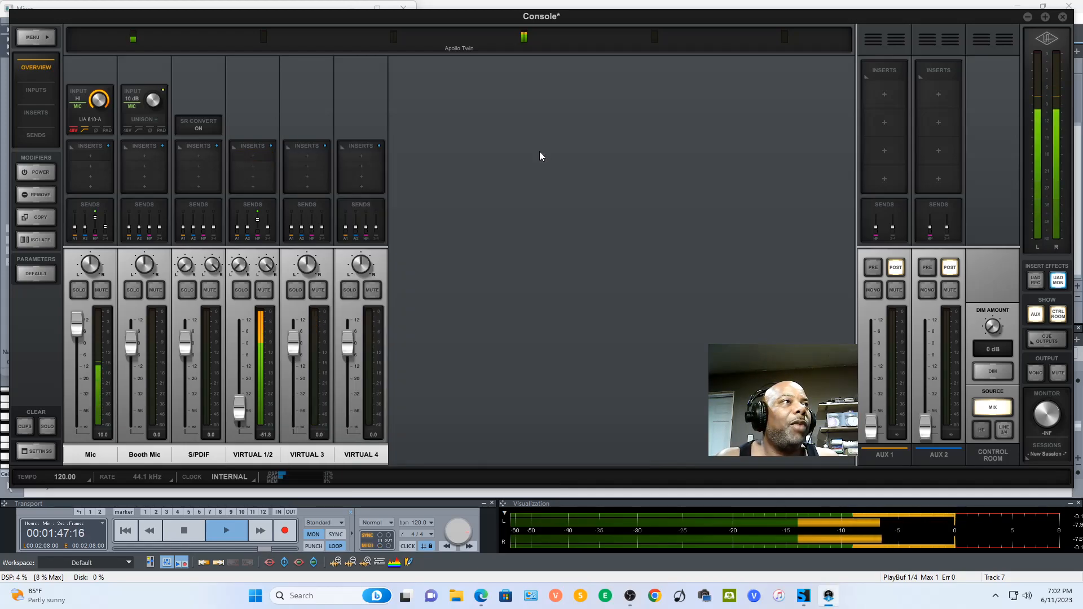
- Try RealVerb-Pro in the Mic channel's first insert slot and remove the plug-in from it
click(99, 156)
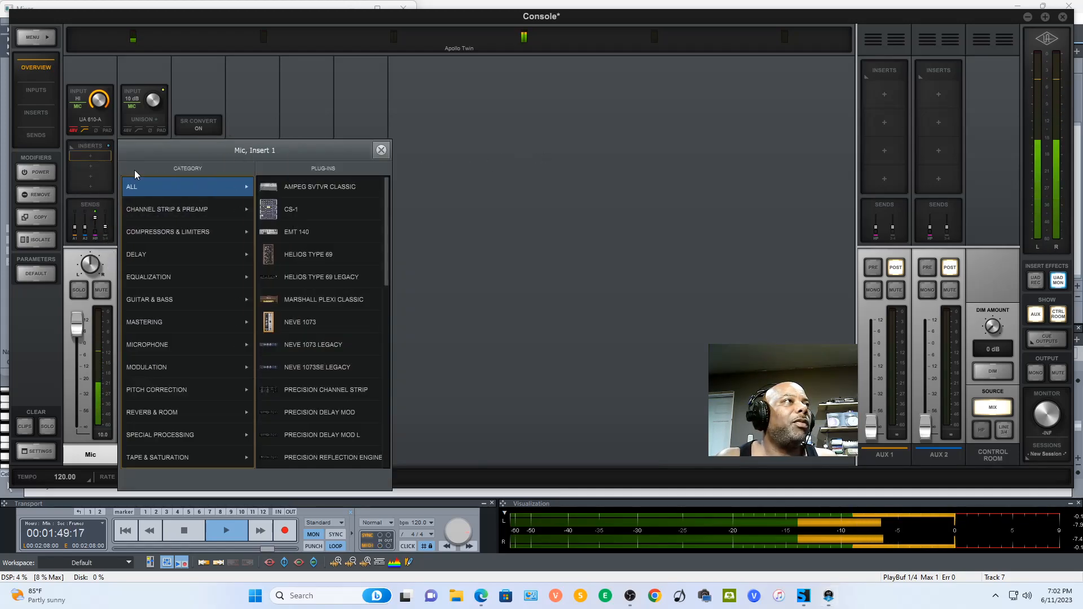
scroll(345, 308, down, 8)
click(317, 342)
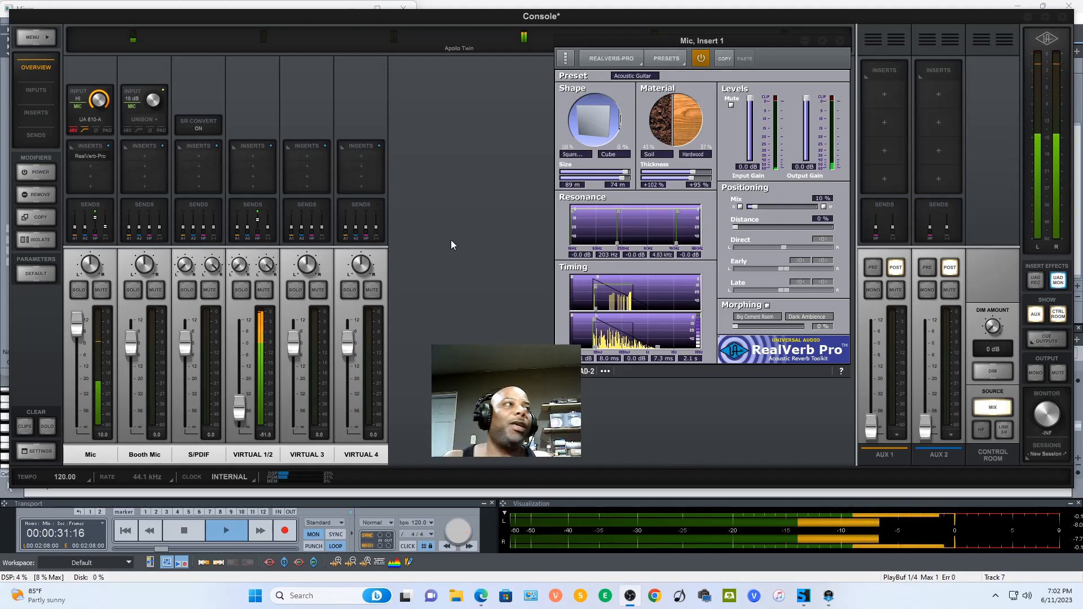
right_click(100, 156)
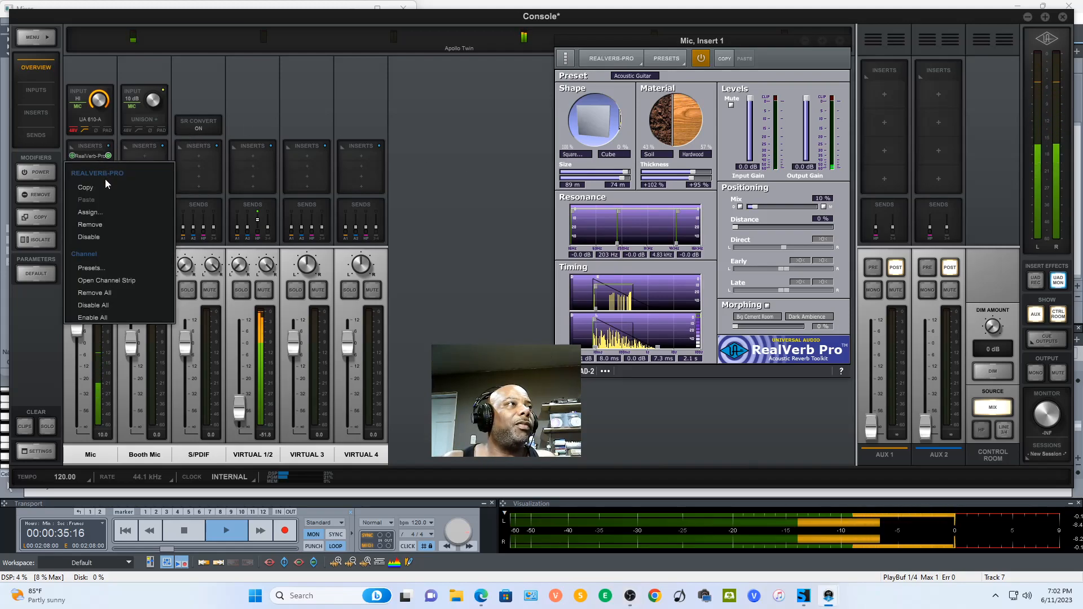
click(128, 229)
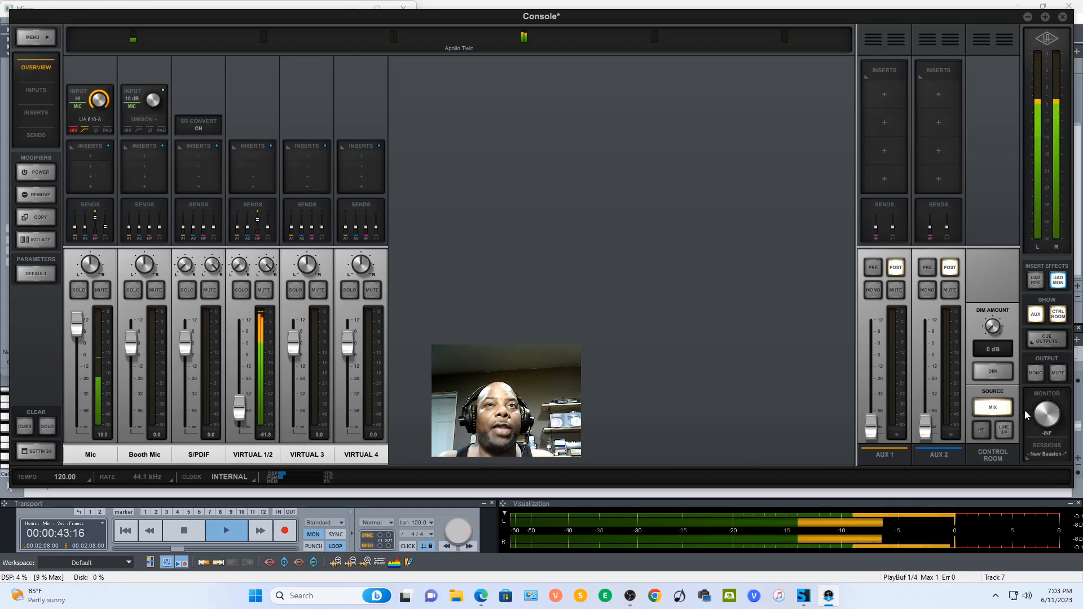
- Set the HP cue output's source to MIX
click(1051, 339)
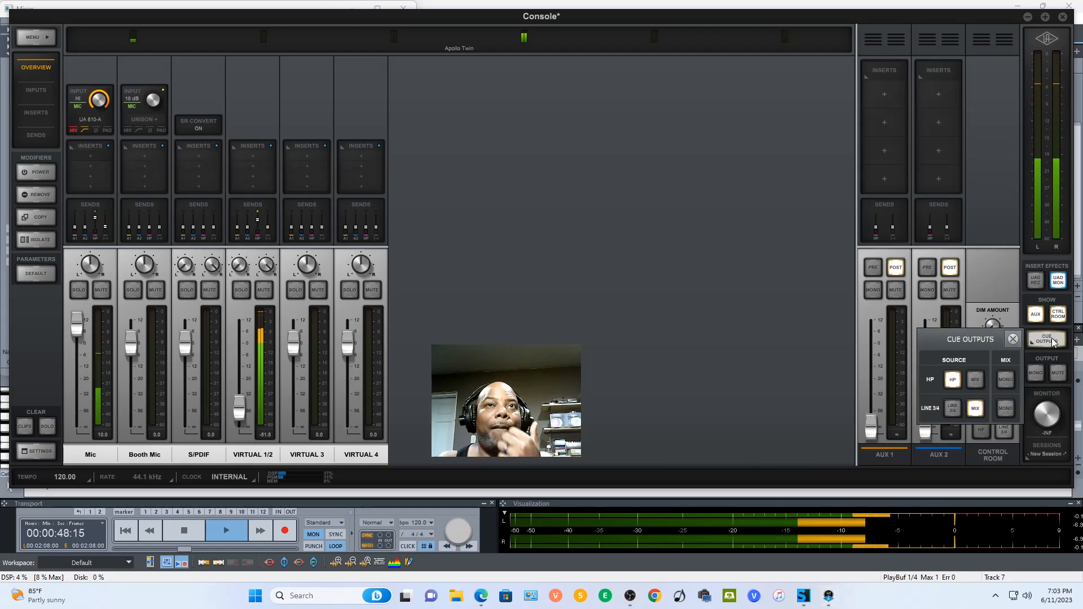
click(975, 379)
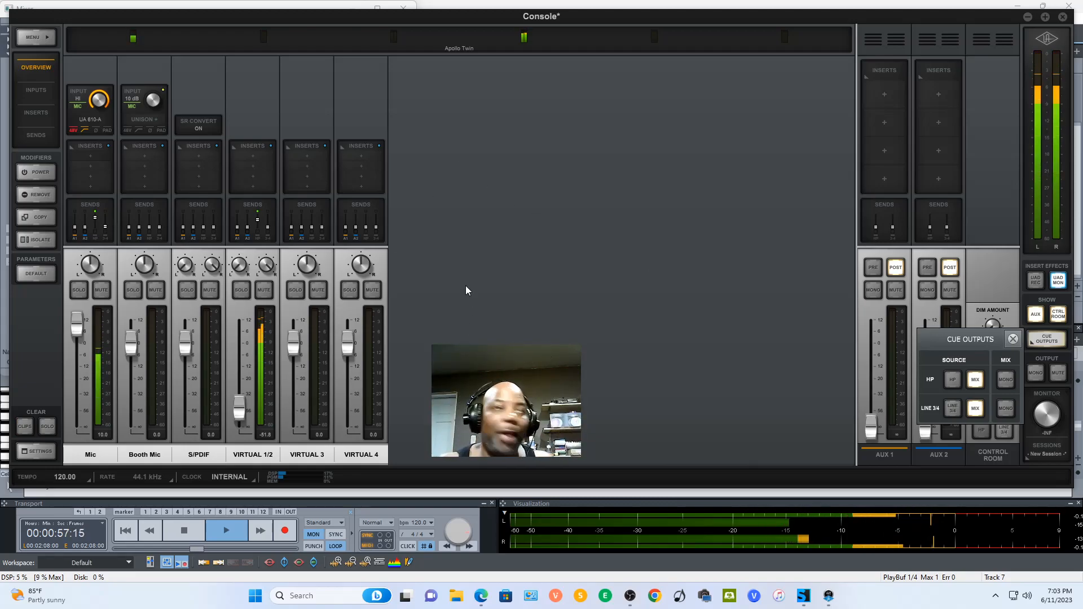
- Raise the VIRTUAL 1/2 fader to about -14.1 dB and lower the Mic fader to about 0.7 dB
drag(237, 411, 248, 374)
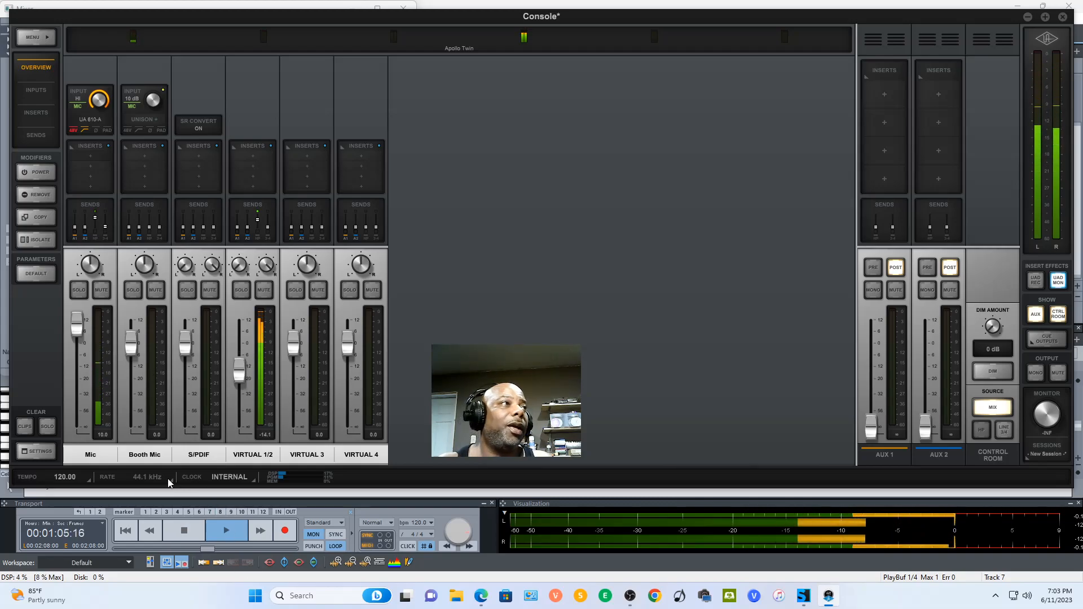
mouse_move(77, 330)
mouse_down()
mouse_move(77, 317)
mouse_move(68, 344)
mouse_up()
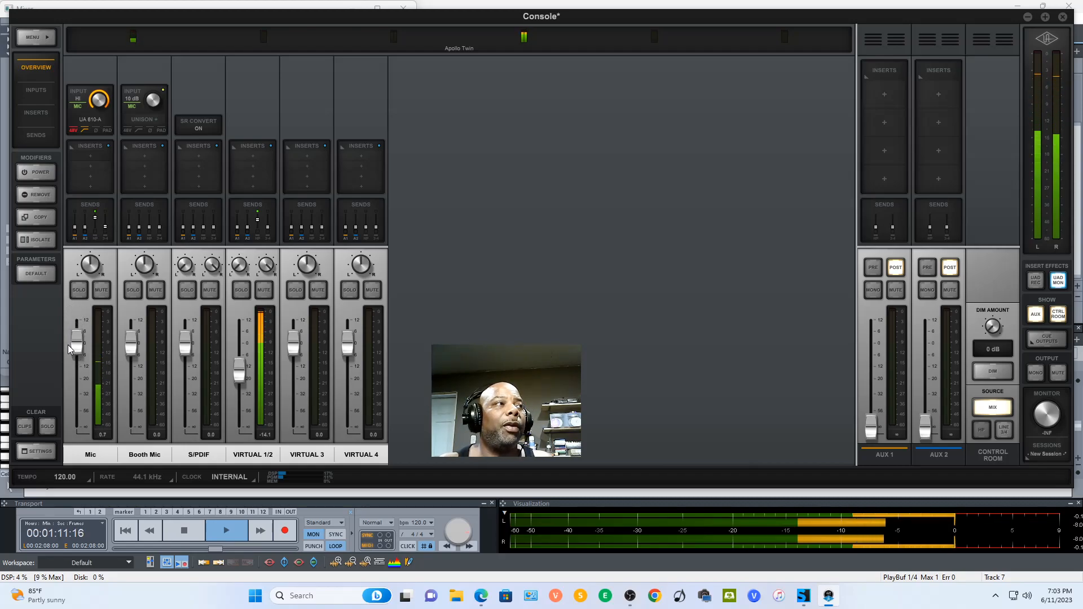